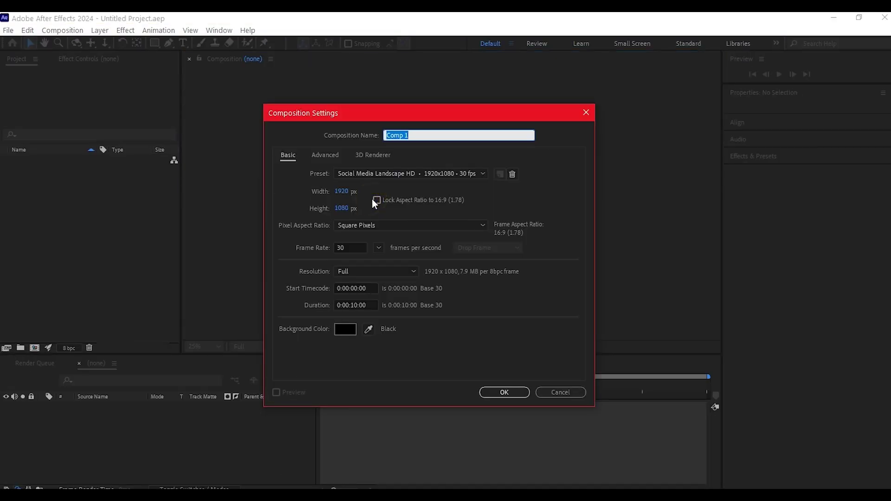
- Create the 'Revelation Style Logo' composition and import the rough-black-wall texture and logo image
{"action": "type", "text": "Revelation Style Logo"}
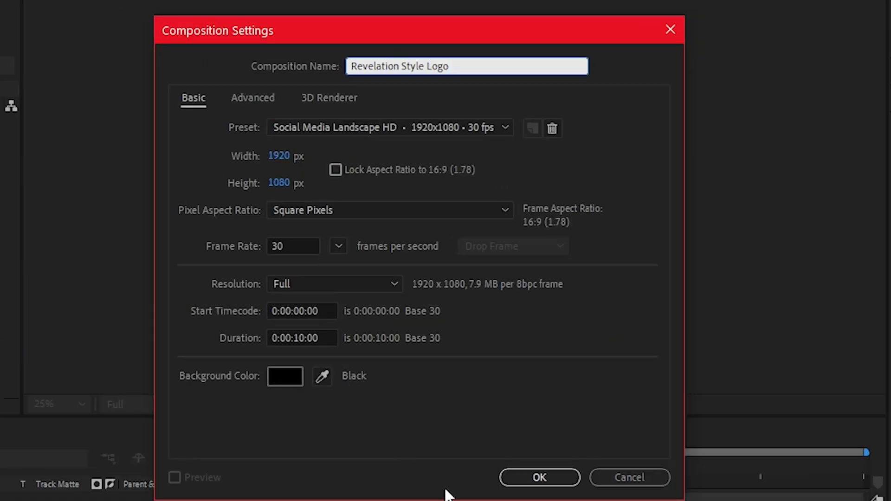
{"action": "left_click", "coordinate": [538, 479]}
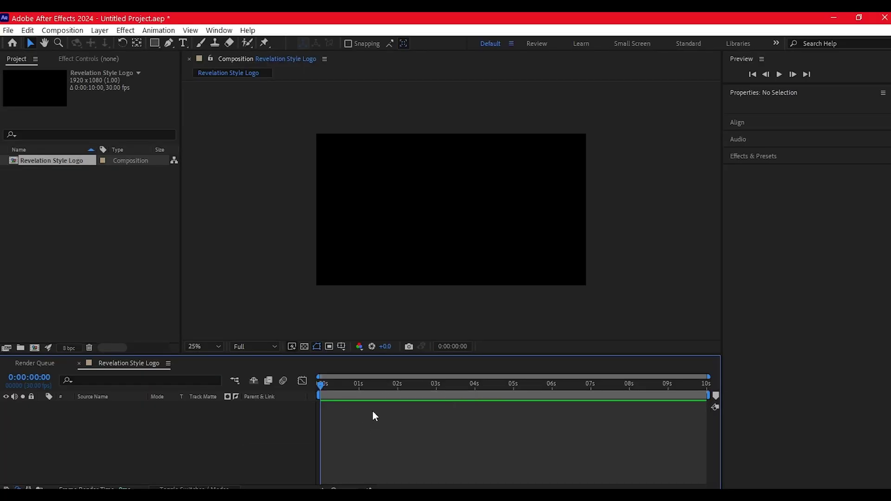
{"action": "key", "text": "alt+Tab"}
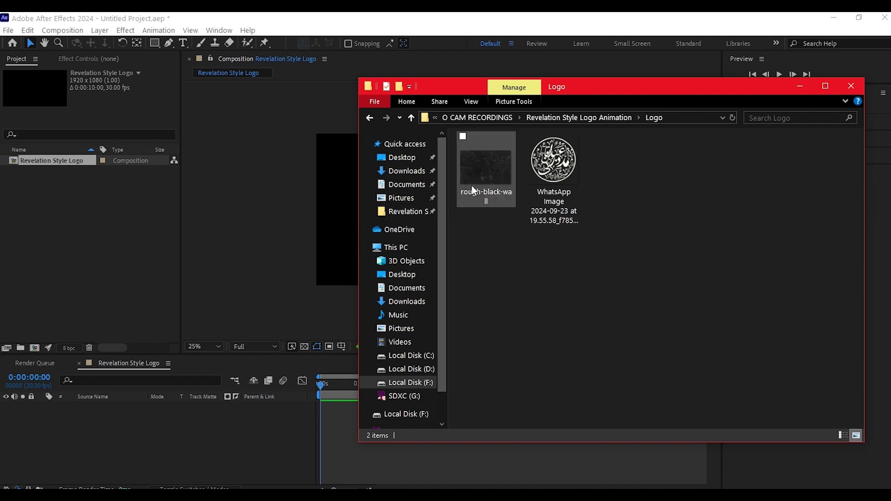
{"action": "left_click_drag", "start_coordinate": [651, 152], "coordinate": [493, 183]}
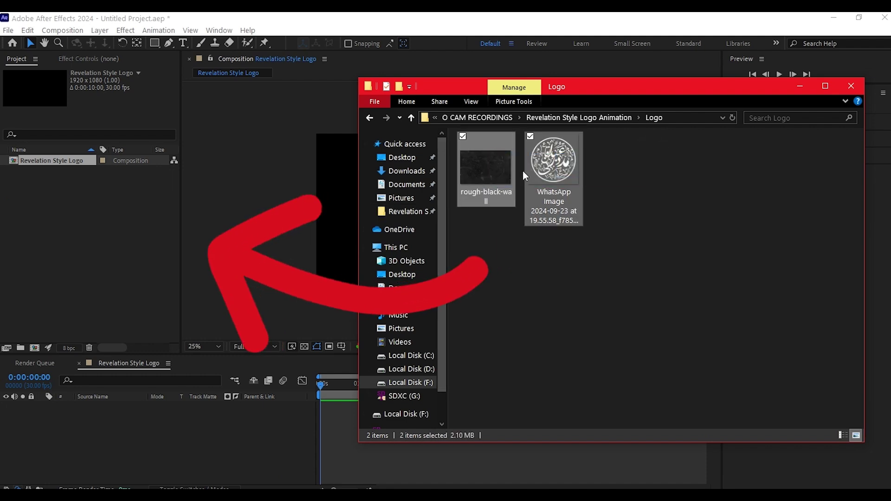
{"action": "left_click_drag", "start_coordinate": [556, 160], "coordinate": [78, 239]}
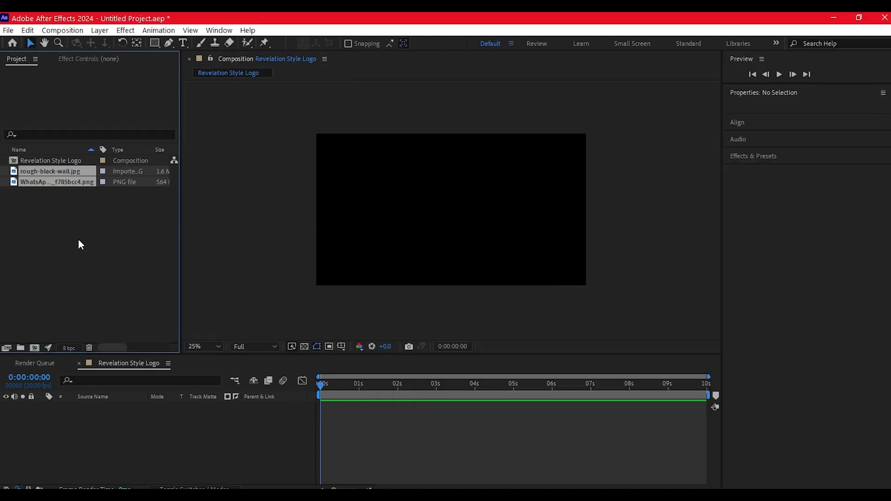
- Add both images to the comp as layers, with the wall texture beneath the logo
{"action": "left_click", "coordinate": [74, 222]}
{"action": "left_click", "coordinate": [19, 168]}
{"action": "left_click", "coordinate": [20, 182], "text": "shift"}
{"action": "left_click_drag", "start_coordinate": [19, 182], "coordinate": [99, 441]}
{"action": "left_click", "coordinate": [99, 446]}
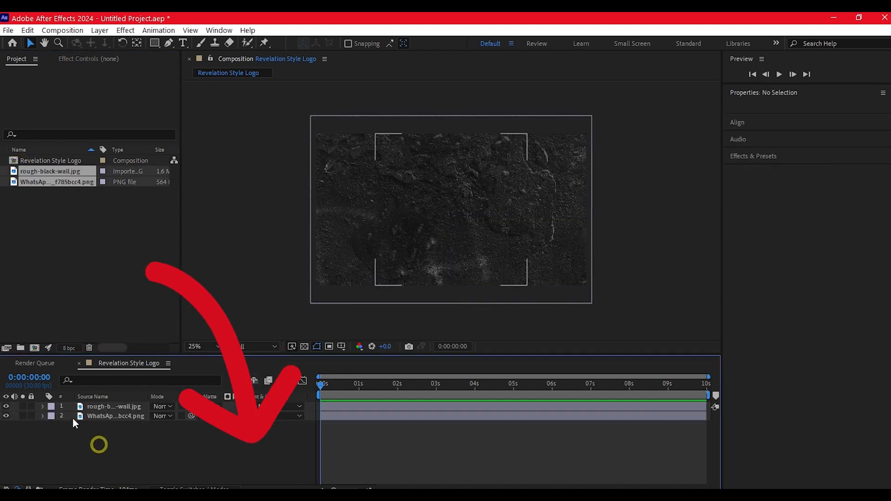
{"action": "left_click_drag", "start_coordinate": [97, 407], "coordinate": [97, 425]}
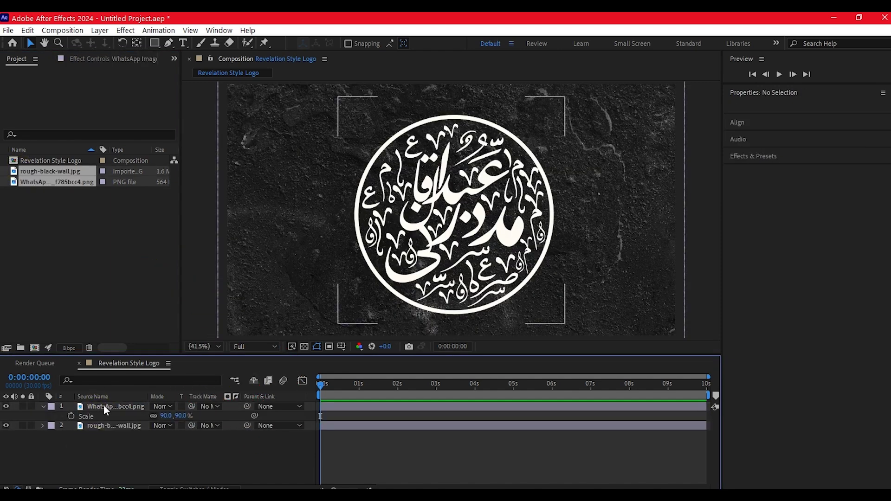
- Pre-compose the logo layer as 'LogoHolder', moving all attributes into the new comp
{"action": "left_click", "coordinate": [103, 407]}
{"action": "key", "text": "ctrl+shift+c"}
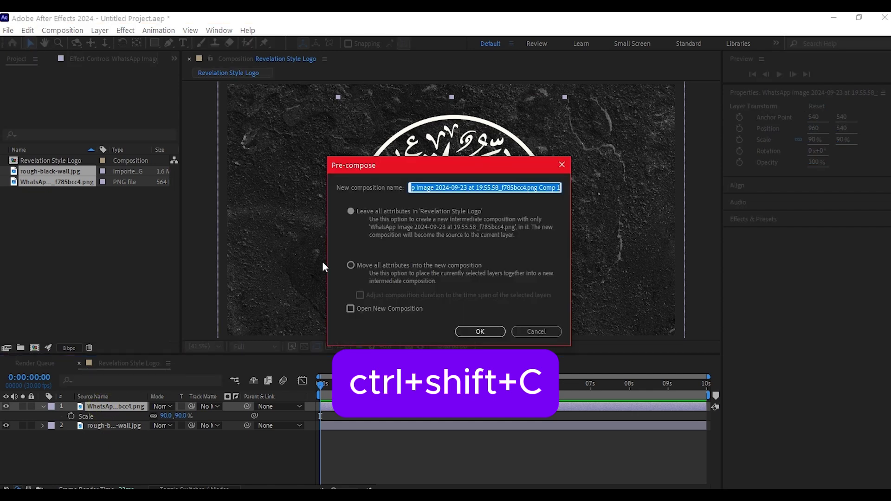
{"action": "type", "text": "LogoHolder"}
{"action": "left_click", "coordinate": [349, 264]}
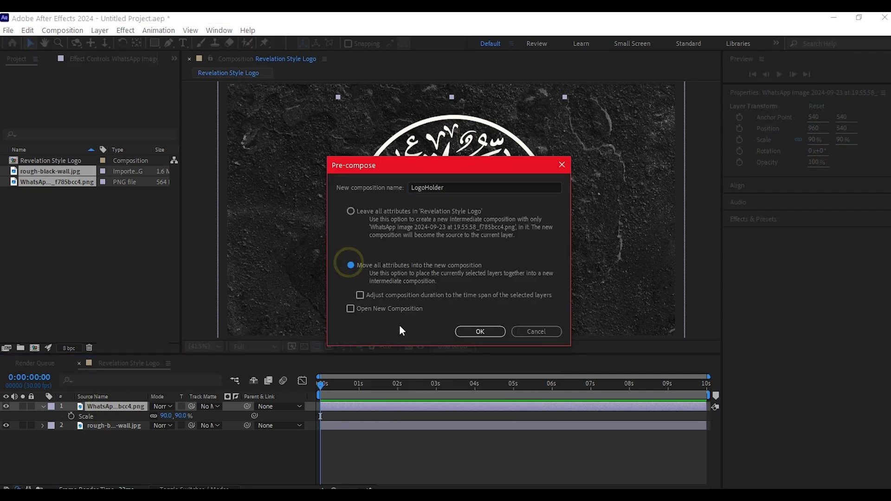
{"action": "left_click", "coordinate": [486, 333]}
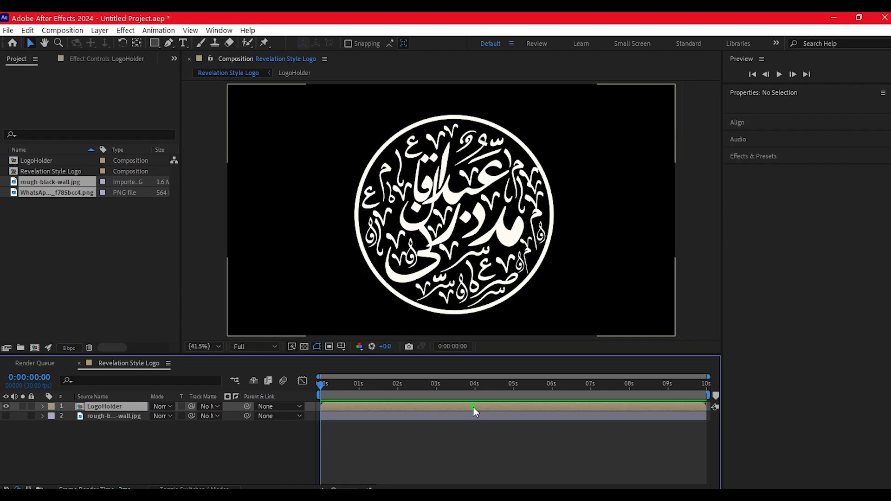
- Add a Color Overlay layer style to LogoHolder with gold colour FFC000
{"action": "right_click", "coordinate": [473, 406]}
{"action": "mouse_move", "coordinate": [535, 195]}
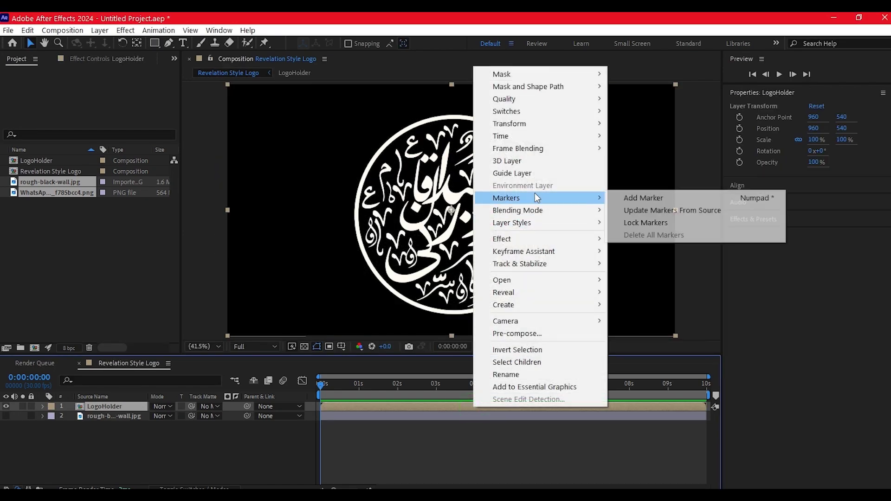
{"action": "mouse_move", "coordinate": [542, 224]}
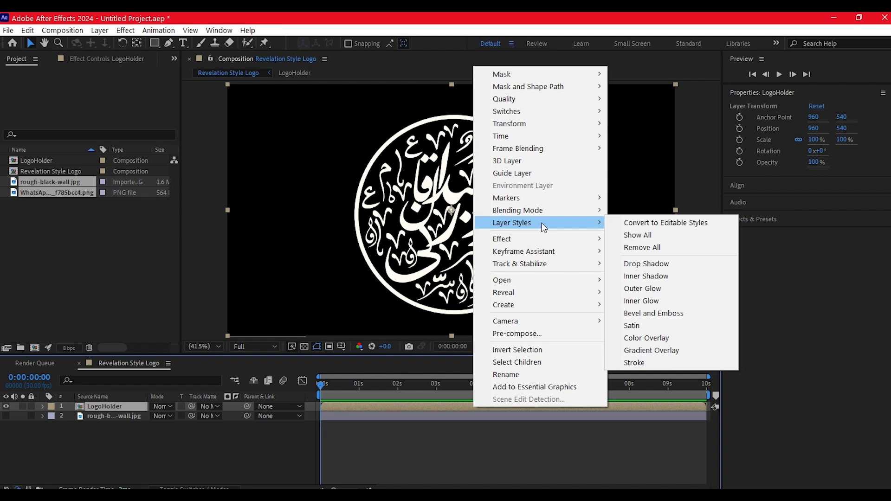
{"action": "left_click", "coordinate": [654, 335]}
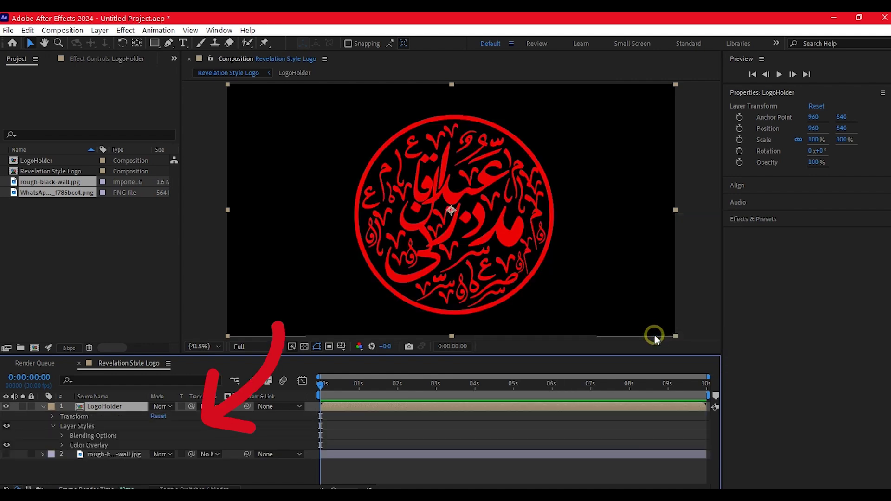
{"action": "left_click", "coordinate": [62, 445]}
{"action": "left_click", "coordinate": [156, 464]}
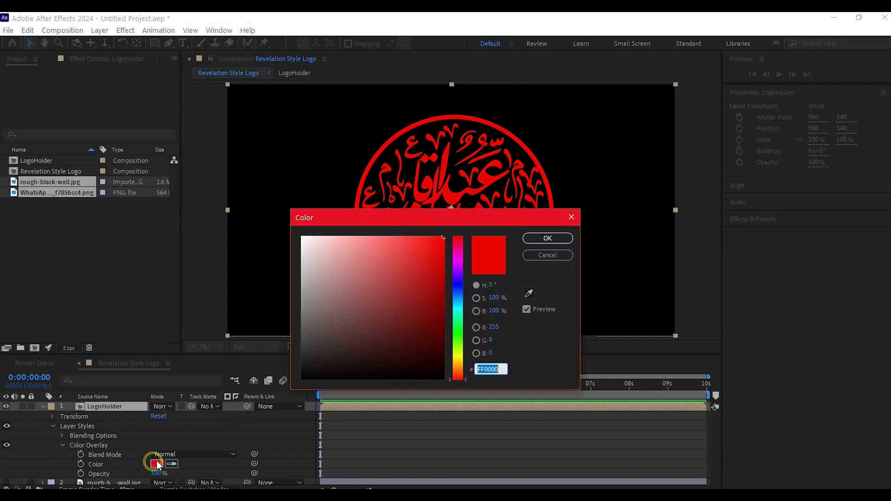
{"action": "type", "text": "FFC000"}
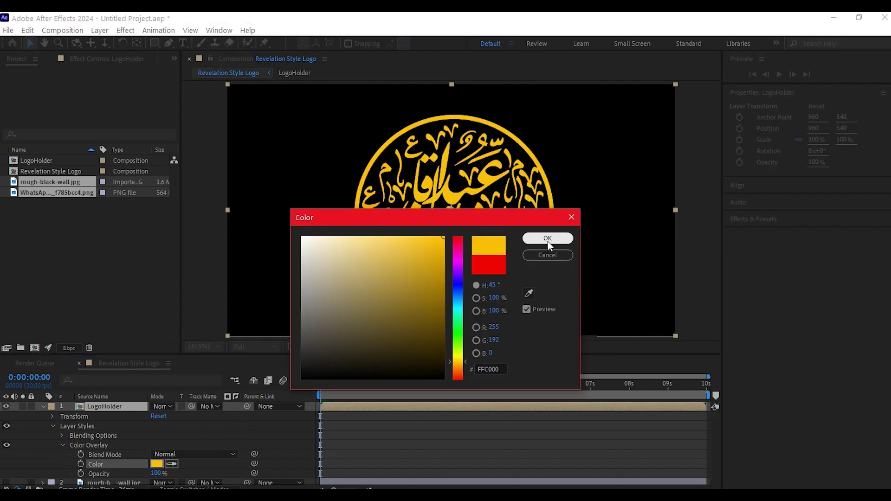
{"action": "left_click", "coordinate": [548, 238]}
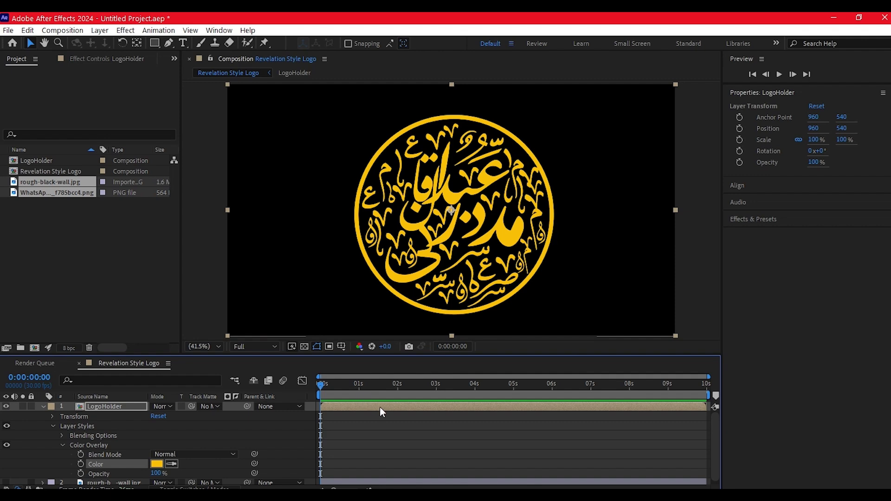
{"action": "right_click", "coordinate": [432, 408]}
- Apply a Bevel and Emboss style to LogoHolder and raise its Size above 5.0
{"action": "mouse_move", "coordinate": [459, 235]}
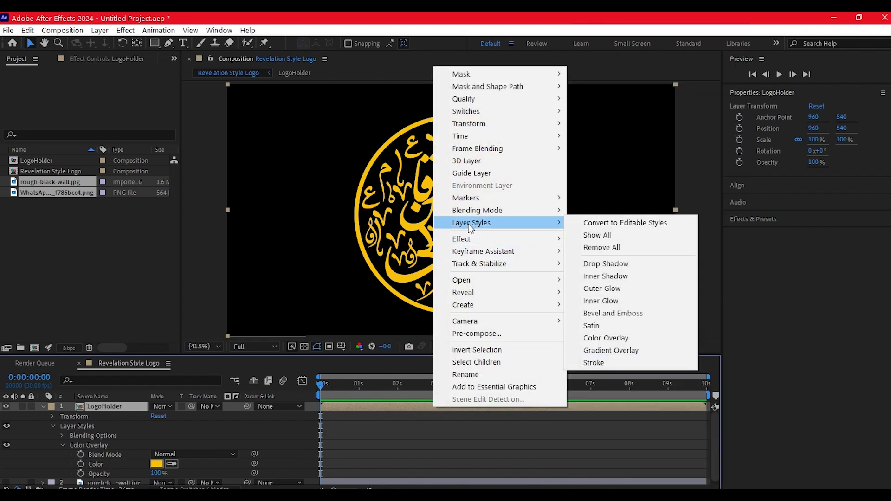
{"action": "left_click", "coordinate": [573, 313]}
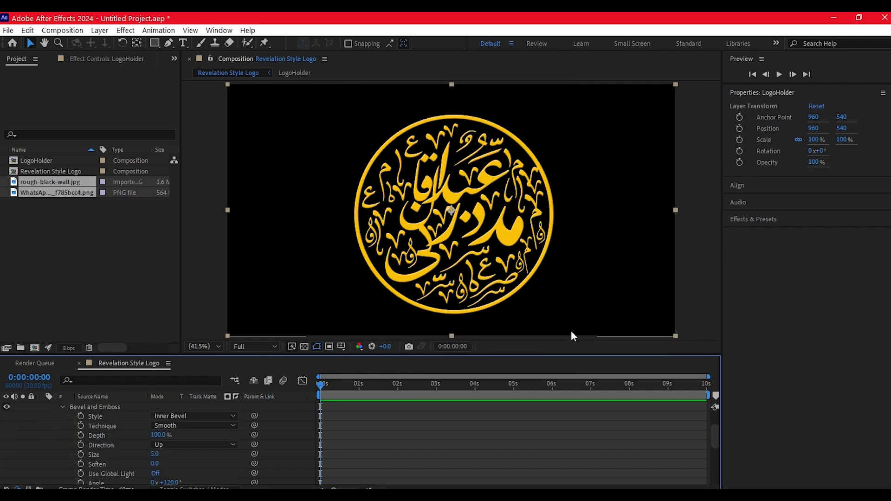
{"action": "scroll", "coordinate": [442, 226], "scroll_direction": "up", "scroll_amount": 3}
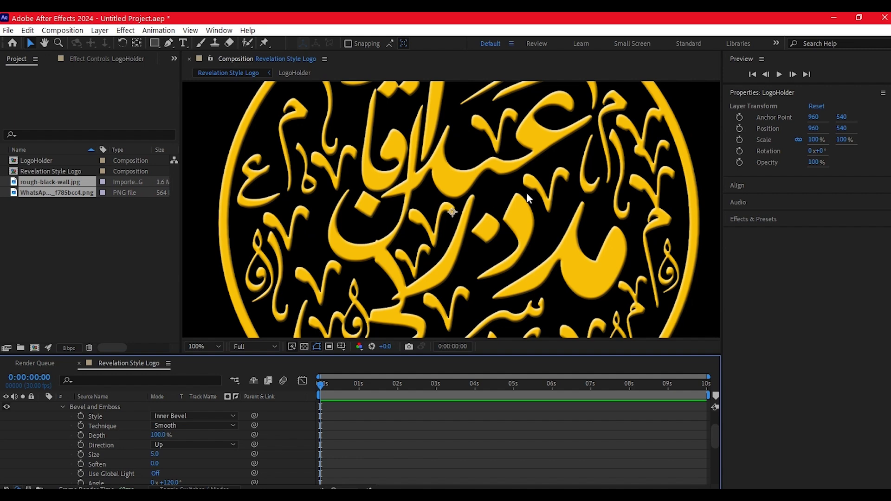
{"action": "left_click", "coordinate": [155, 454]}
{"action": "key", "text": "Return"}
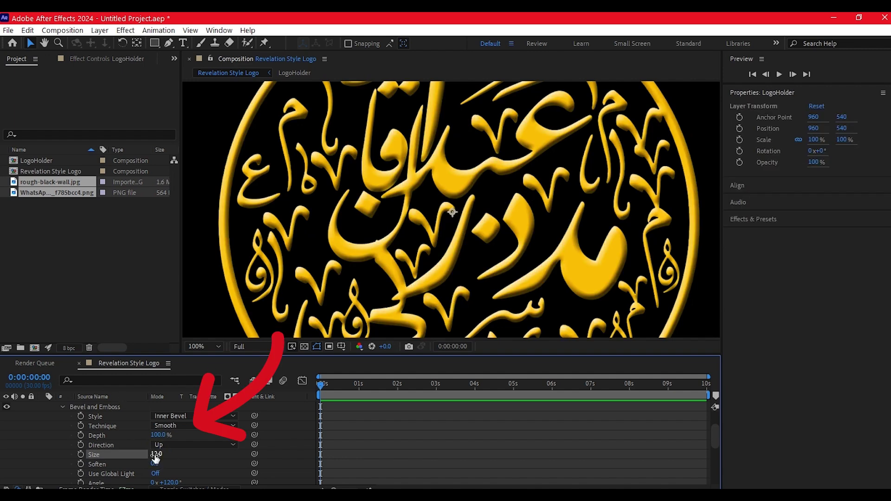
{"action": "right_click", "coordinate": [434, 405]}
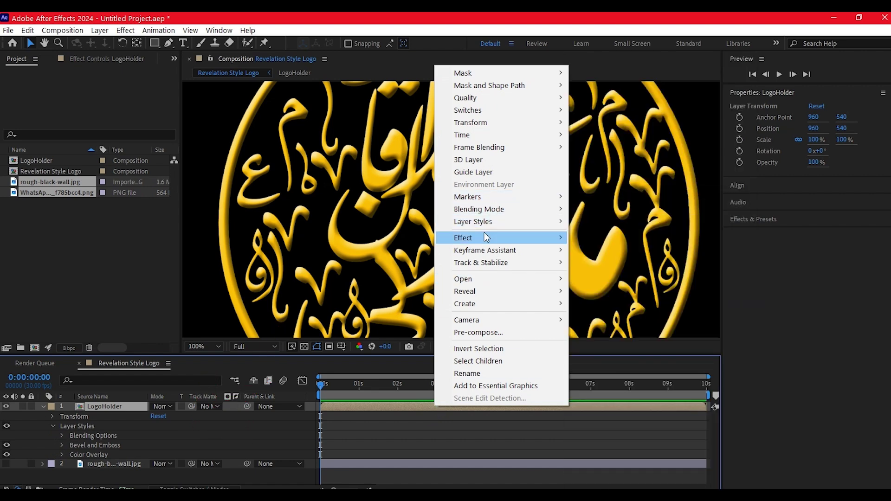
- Add an Inner Shadow layer style to LogoHolder with colour FFFFFF
{"action": "mouse_move", "coordinate": [493, 223]}
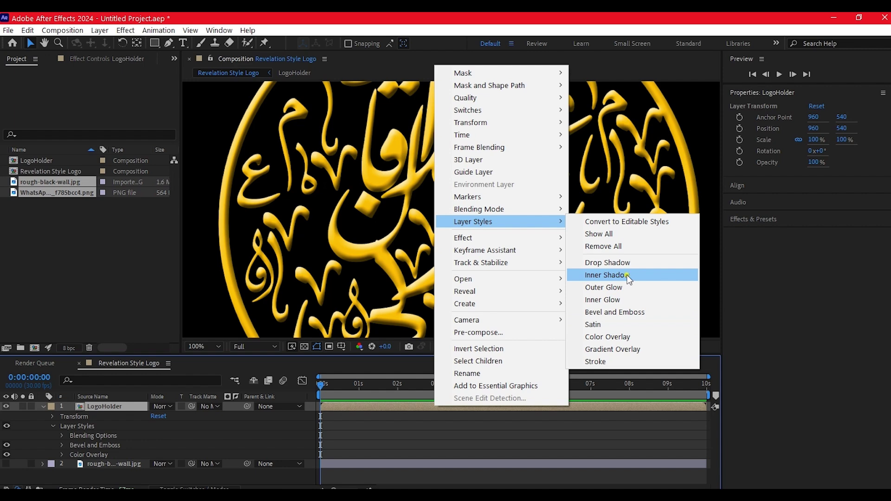
{"action": "left_click", "coordinate": [607, 275]}
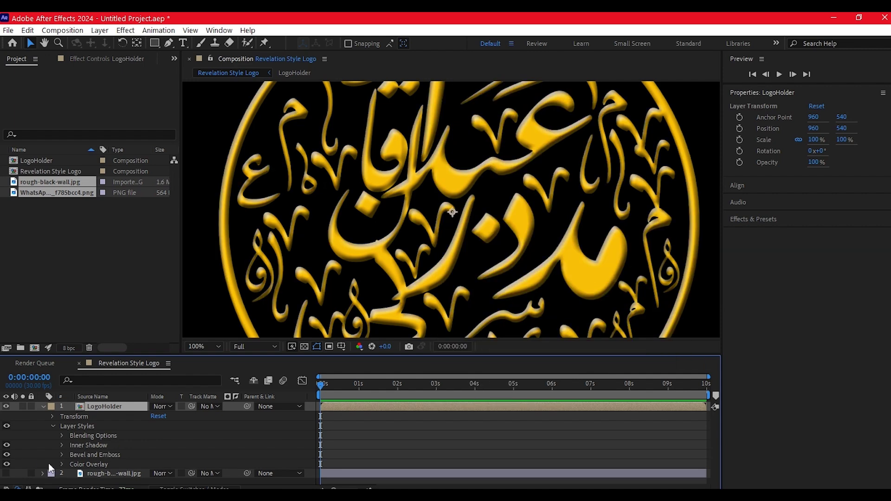
{"action": "left_click", "coordinate": [61, 445]}
{"action": "scroll", "coordinate": [58, 443], "scroll_direction": "down", "scroll_amount": 3}
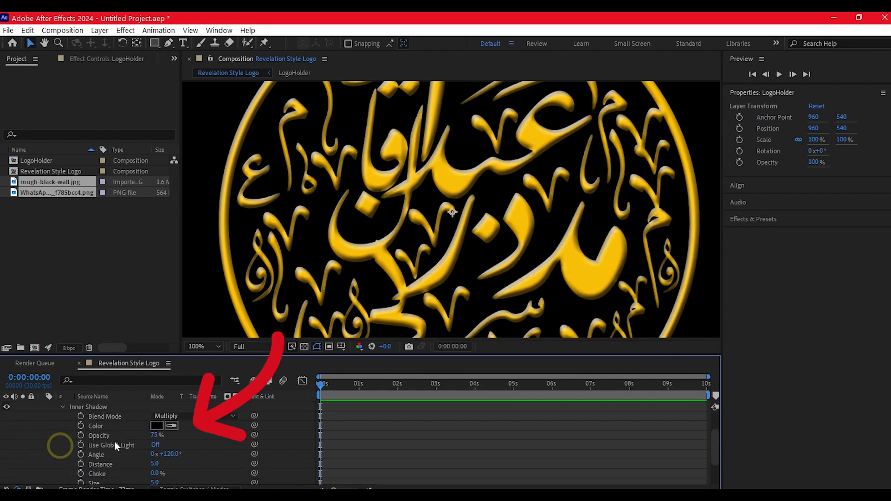
{"action": "left_click", "coordinate": [157, 426]}
{"action": "type", "text": "ffffff"}
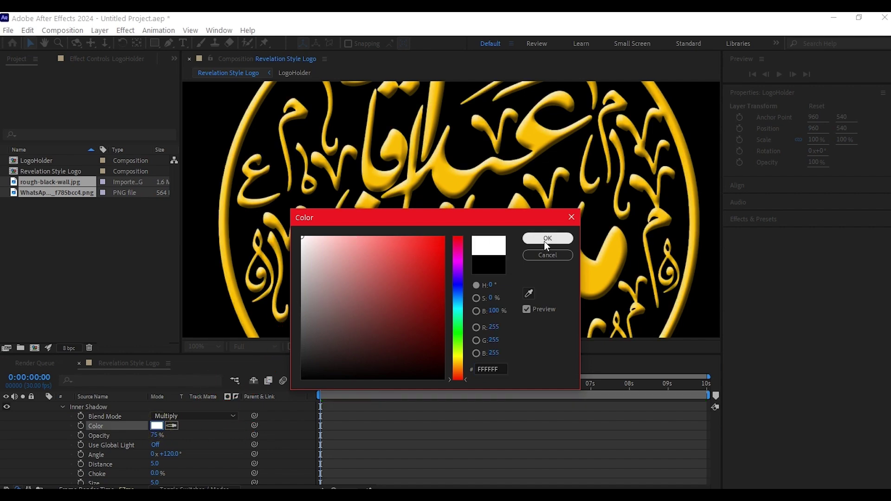
{"action": "left_click", "coordinate": [545, 242]}
- Set the inner shadow Opacity to 85% and Distance to 10
{"action": "left_click", "coordinate": [157, 435]}
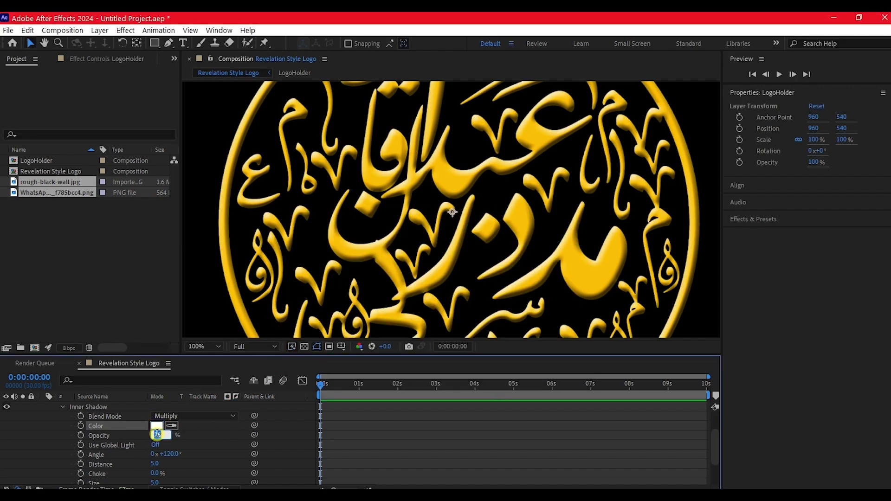
{"action": "type", "text": "85"}
{"action": "key", "text": "Return"}
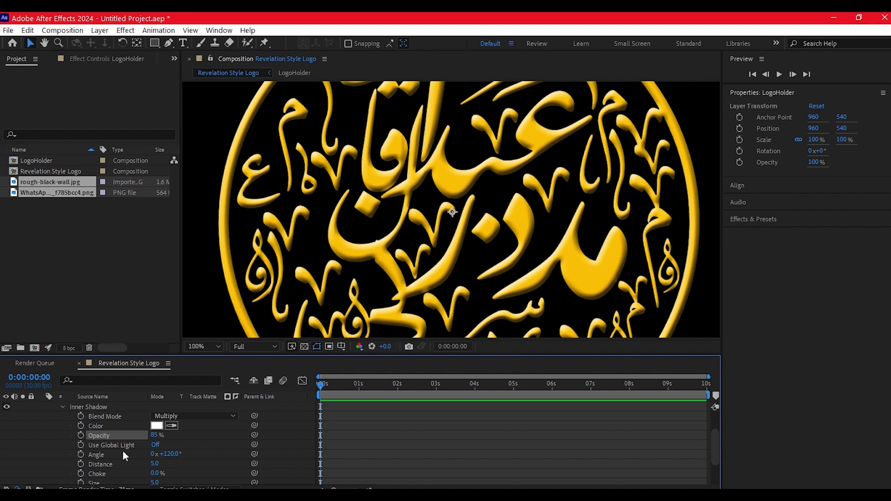
{"action": "left_click_drag", "start_coordinate": [153, 464], "coordinate": [155, 466]}
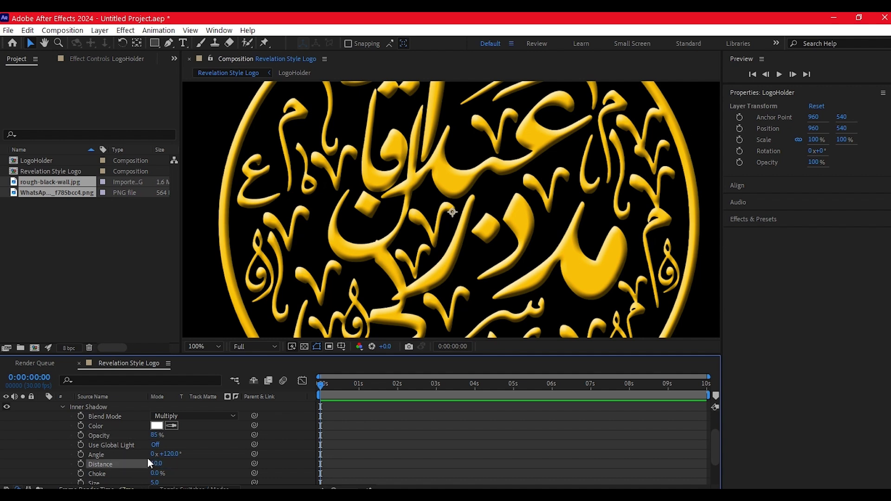
{"action": "scroll", "coordinate": [118, 459], "scroll_direction": "down", "scroll_amount": 2}
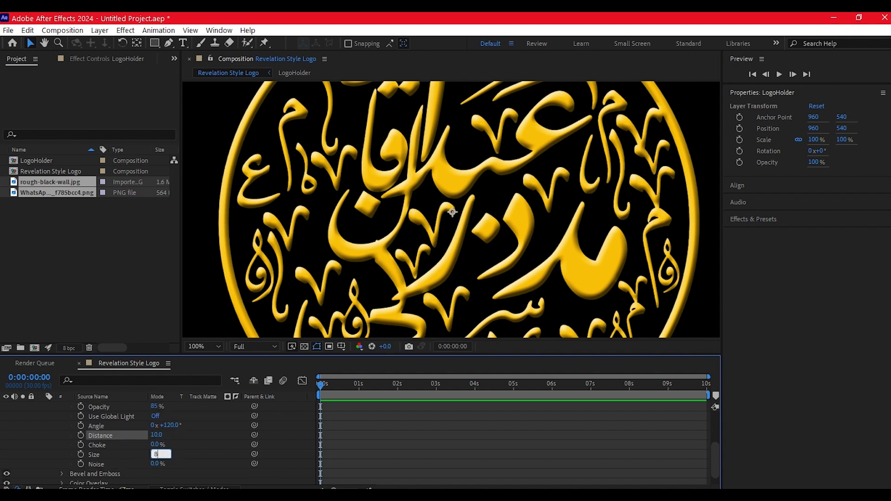
{"action": "left_click", "coordinate": [539, 407]}
- Apply a Satin layer style to LogoHolder and sample gold from the logo as its colour
{"action": "right_click", "coordinate": [539, 406]}
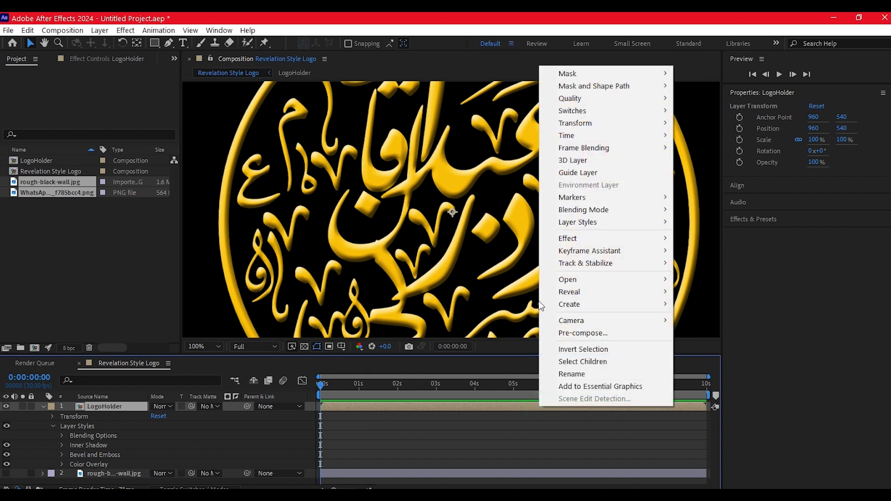
{"action": "mouse_move", "coordinate": [575, 224]}
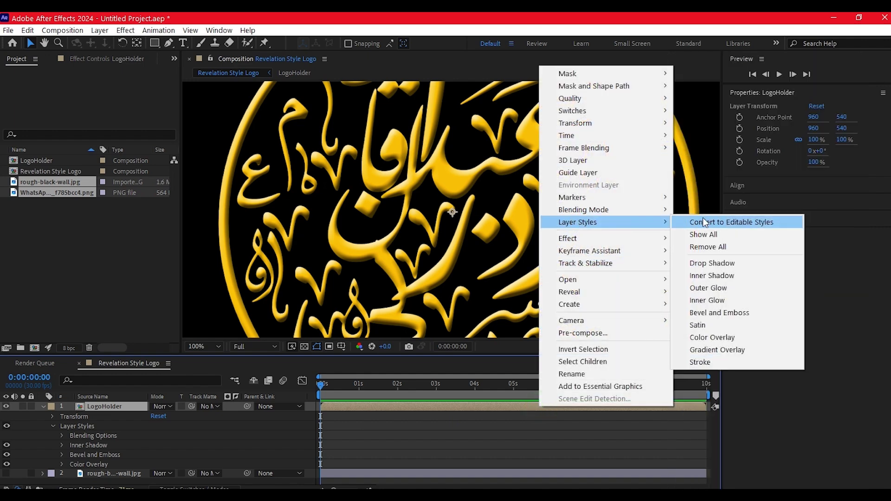
{"action": "left_click", "coordinate": [697, 326]}
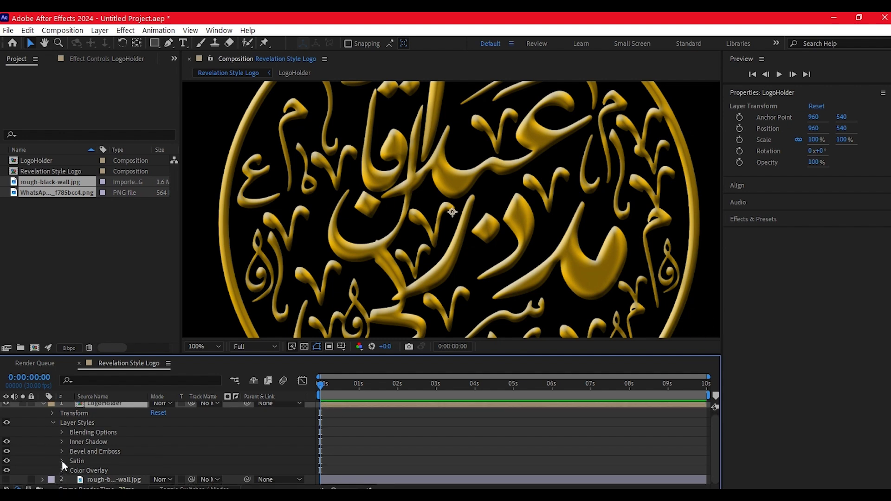
{"action": "left_click", "coordinate": [62, 461]}
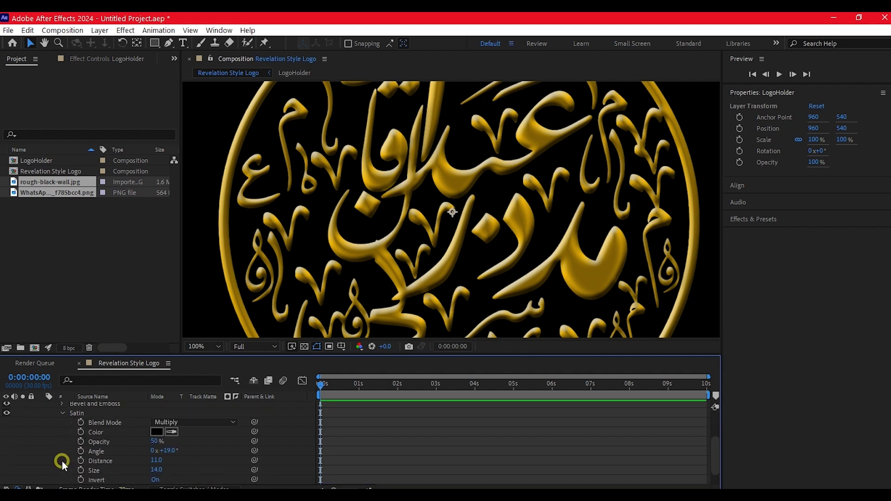
{"action": "left_click", "coordinate": [171, 430]}
{"action": "left_click", "coordinate": [322, 156]}
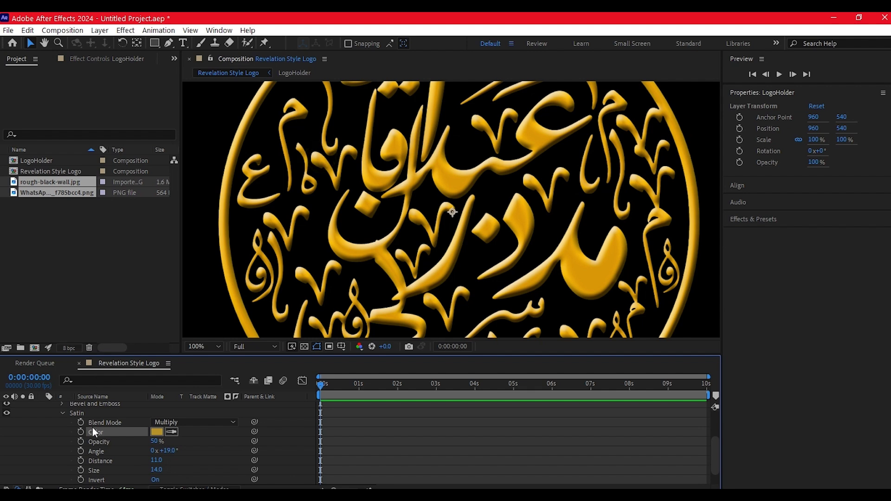
- Darken the Satin colour to deep brown-gold 2B2101
{"action": "left_click", "coordinate": [154, 431]}
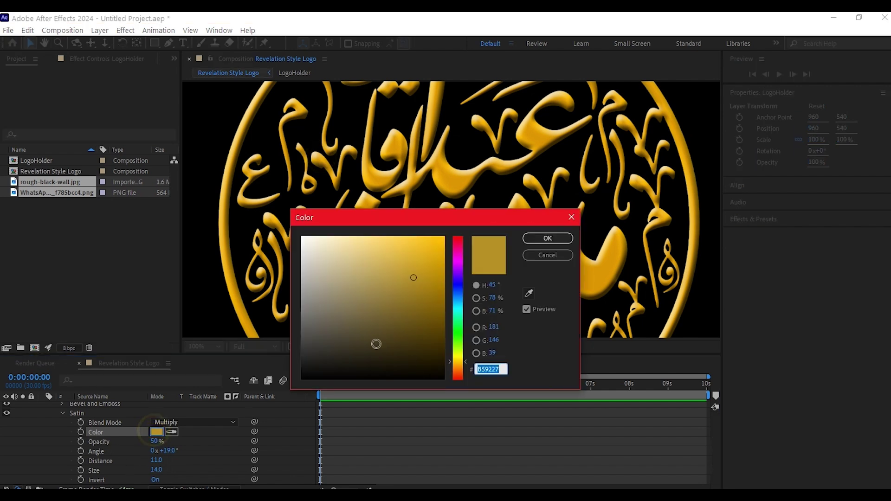
{"action": "left_click_drag", "start_coordinate": [426, 341], "coordinate": [442, 355]}
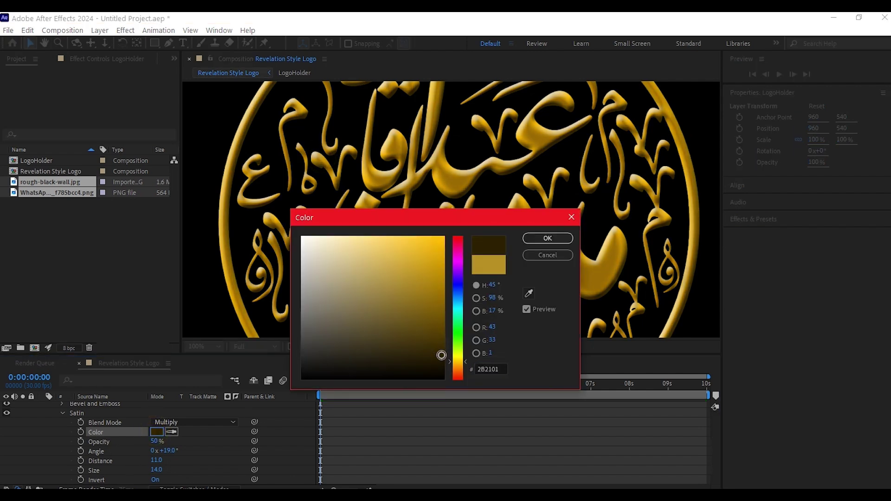
{"action": "left_click", "coordinate": [549, 238]}
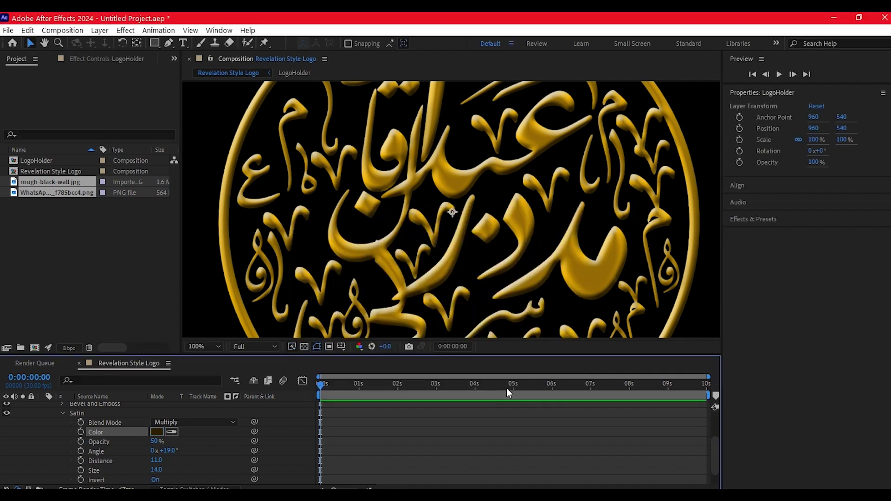
{"action": "scroll", "coordinate": [377, 411], "scroll_direction": "up", "scroll_amount": 3}
{"action": "left_click", "coordinate": [457, 407]}
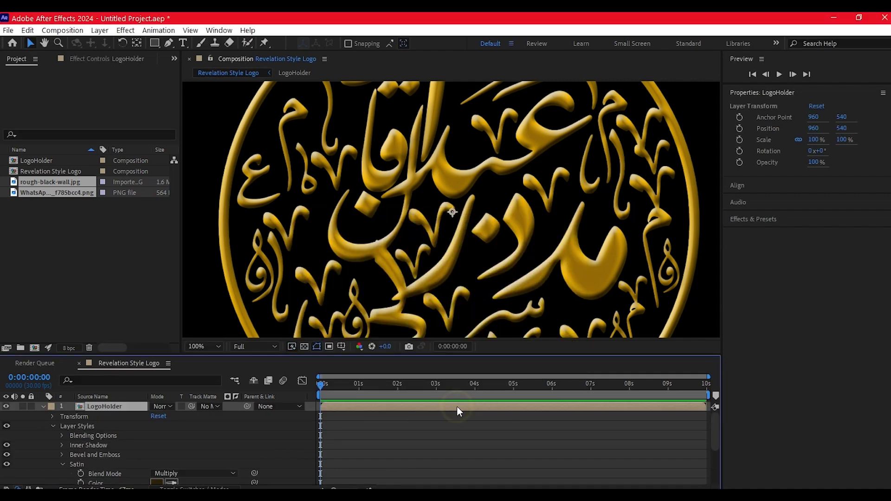
{"action": "key", "text": "ctrl+shift+c"}
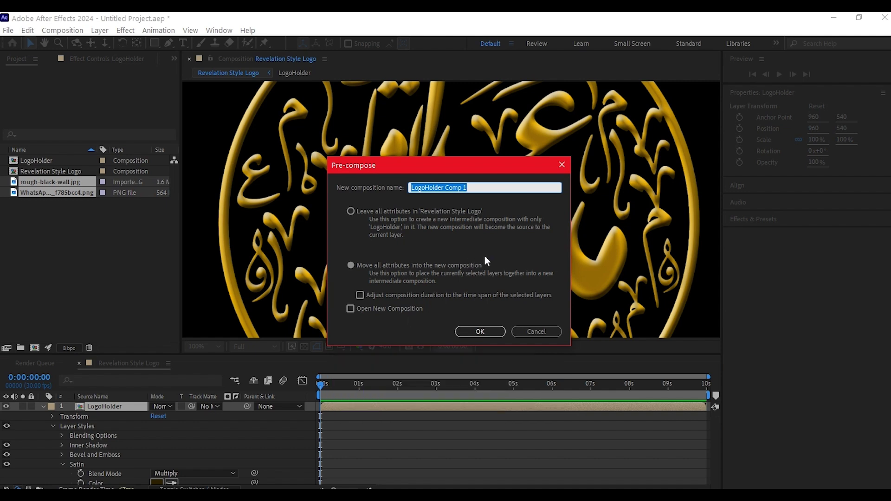
- Pre-compose LogoHolder as 'Metal', duplicate it, and hide the top copy
{"action": "type", "text": "Metal"}
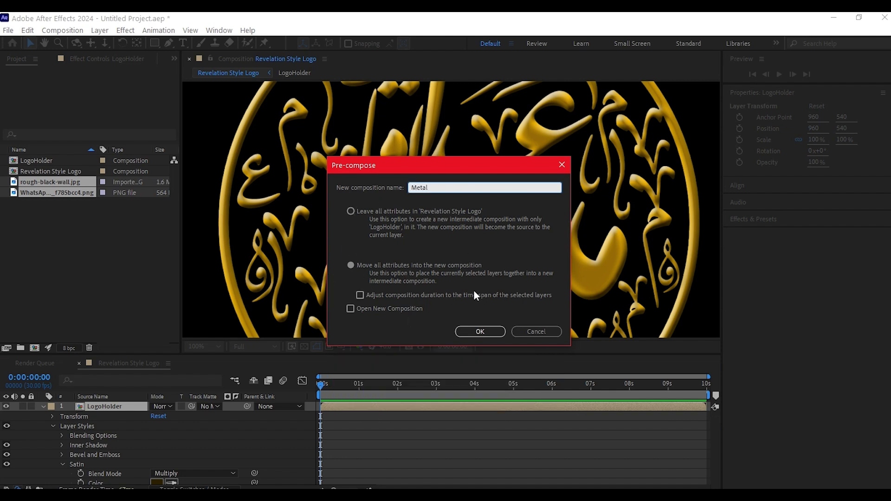
{"action": "left_click", "coordinate": [477, 331]}
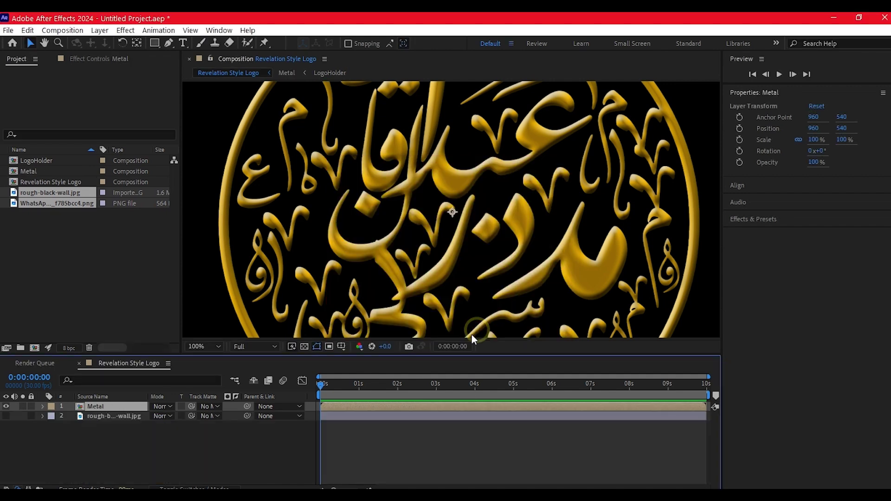
{"action": "key", "text": "ctrl+d"}
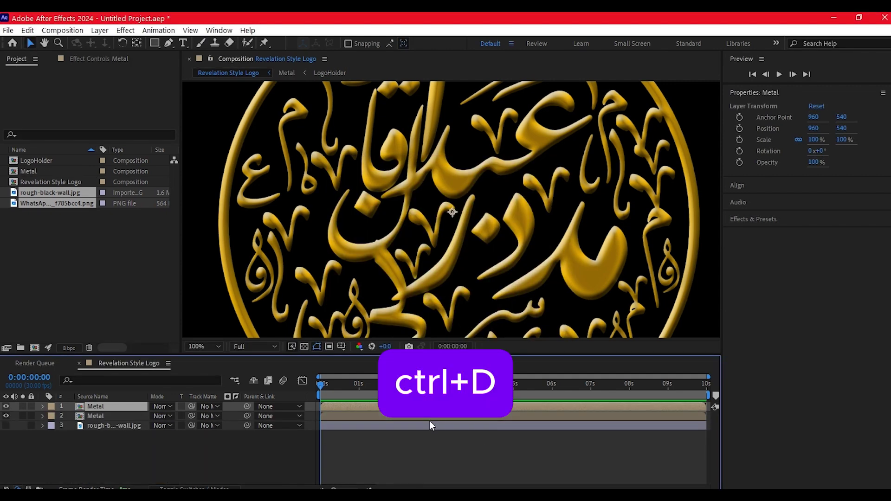
{"action": "left_click", "coordinate": [5, 407]}
- Apply Tint and Noise at 23% amount to the lower Metal copy
{"action": "left_click", "coordinate": [101, 417]}
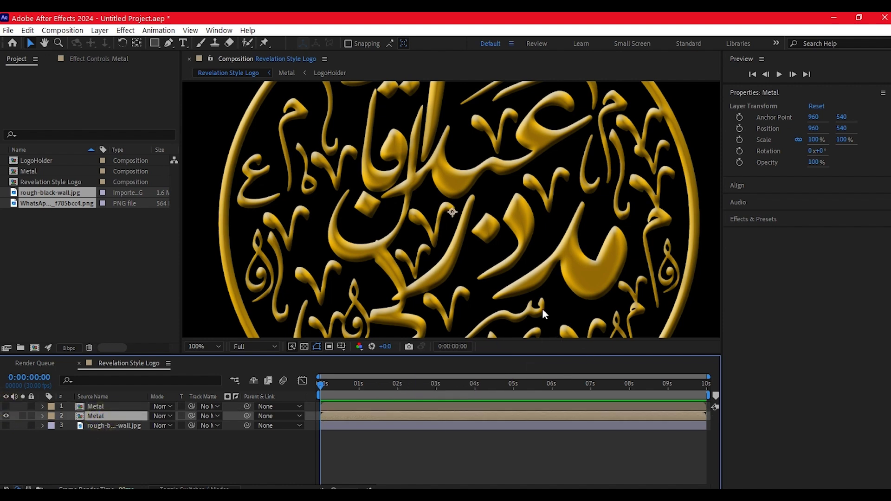
{"action": "key", "text": "ctrl+space"}
{"action": "type", "text": "tint"}
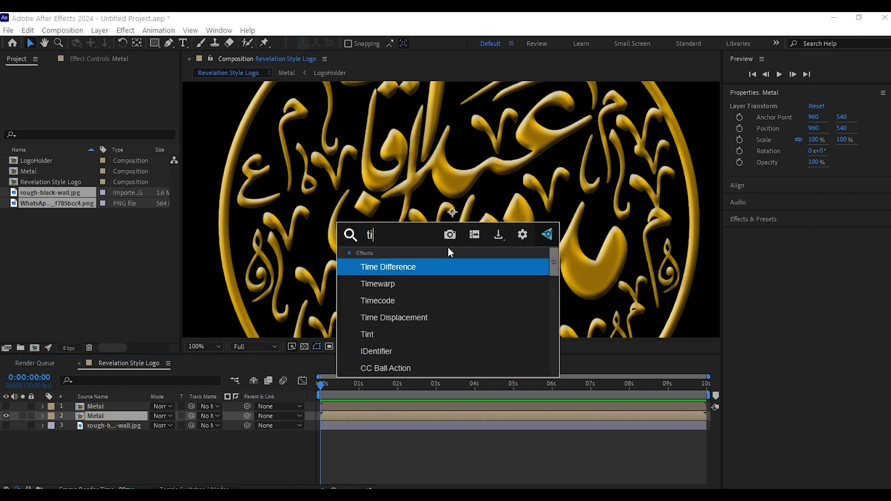
{"action": "left_click", "coordinate": [386, 264]}
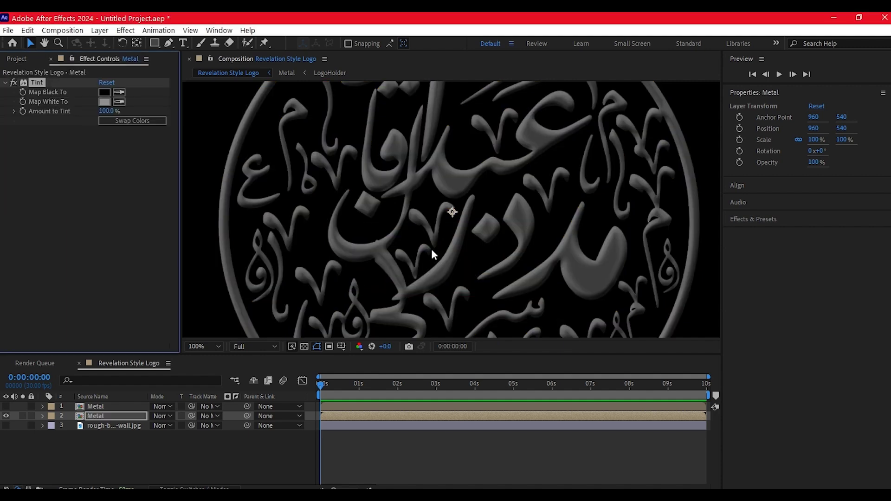
{"action": "key", "text": "ctrl+space"}
{"action": "type", "text": "noise"}
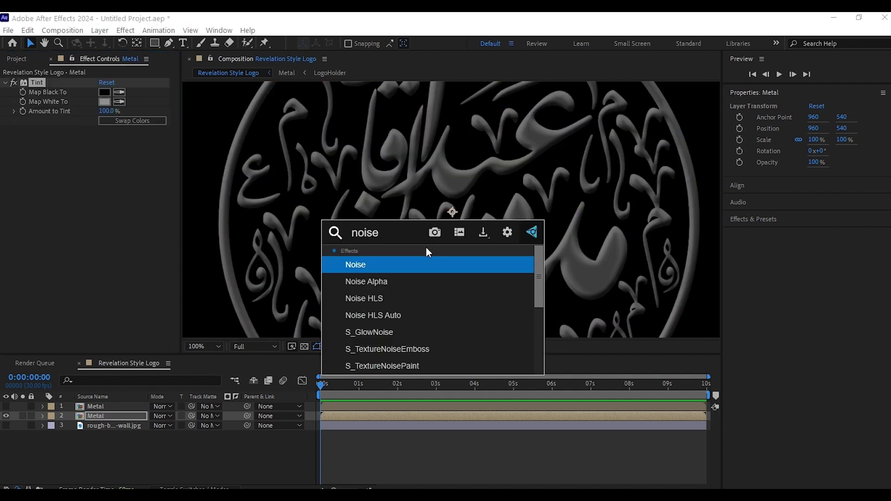
{"action": "left_click", "coordinate": [393, 261]}
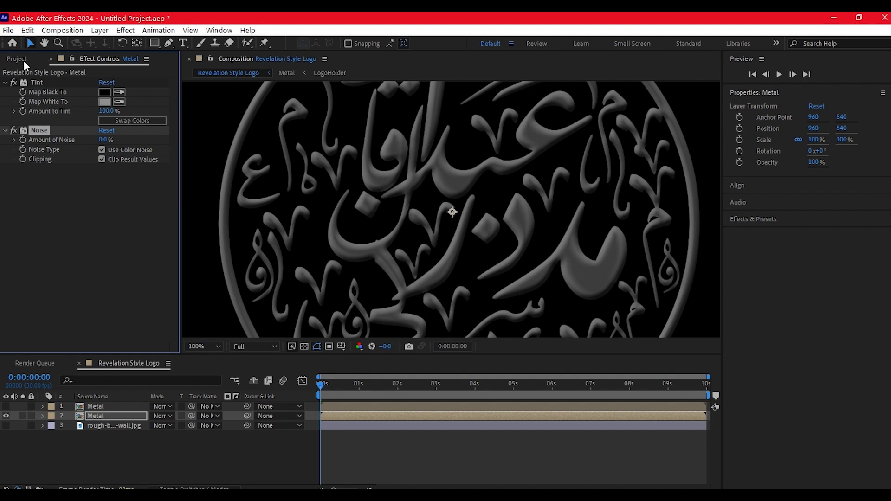
{"action": "left_click_drag", "start_coordinate": [110, 141], "coordinate": [115, 141]}
- Create a 'camerablur' layer with Camera Lens Blur at radius 15
{"action": "right_click", "coordinate": [135, 449]}
{"action": "mouse_move", "coordinate": [164, 314]}
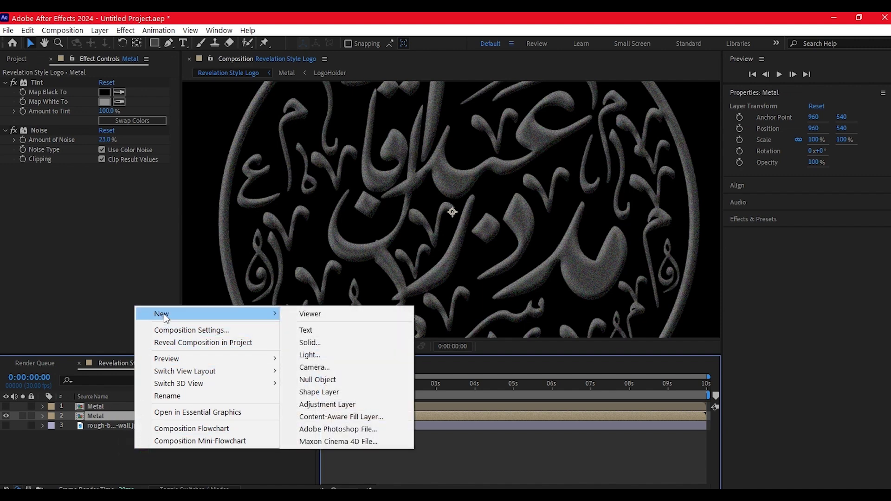
{"action": "left_click", "coordinate": [342, 402]}
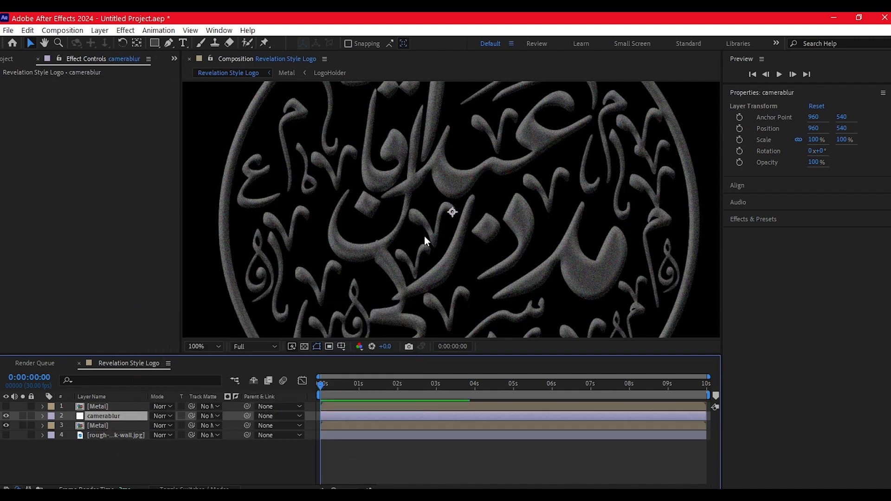
{"action": "key", "text": "ctrl+space"}
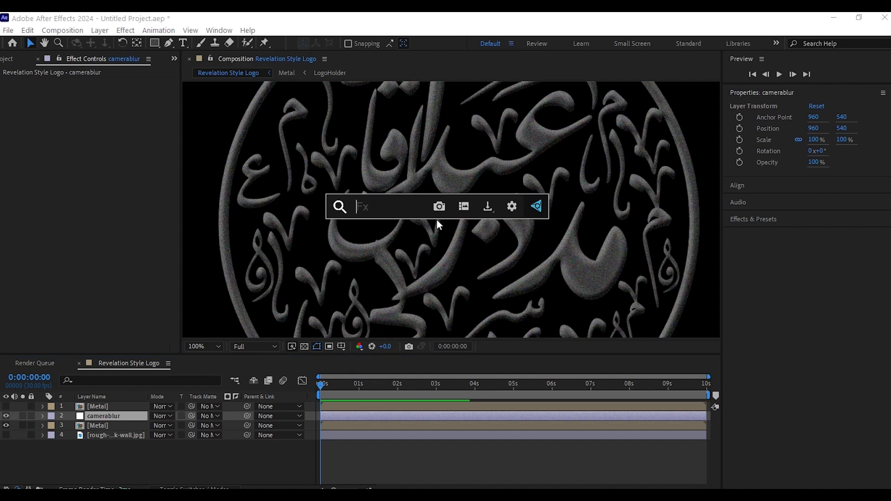
{"action": "type", "text": "camera"}
{"action": "key", "text": "Down"}
{"action": "key", "text": "Return"}
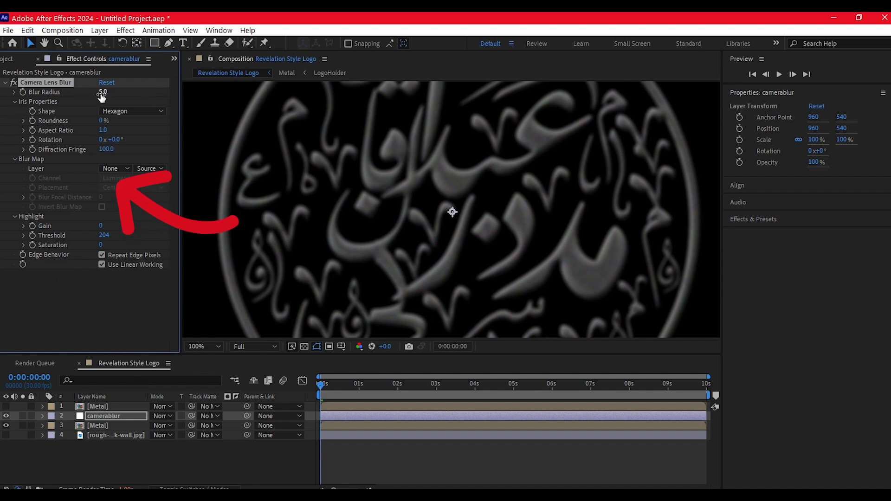
{"action": "left_click_drag", "start_coordinate": [103, 93], "coordinate": [116, 91]}
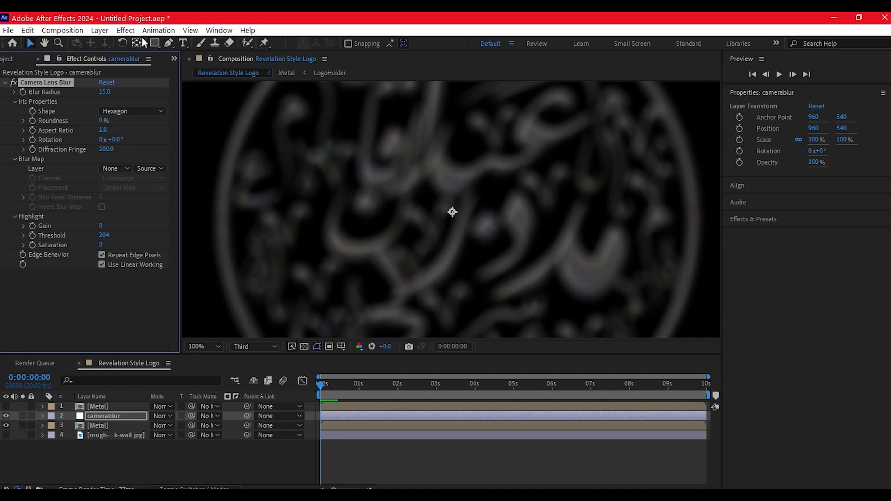
- Draw a centred circular mask on camerablur, set it to Subtract, and adjust its feather
{"action": "left_click", "coordinate": [156, 43]}
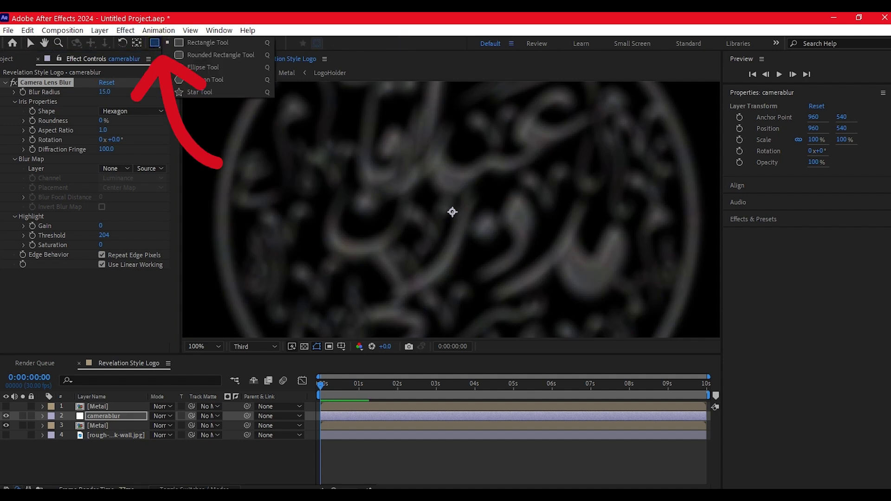
{"action": "left_click", "coordinate": [201, 67]}
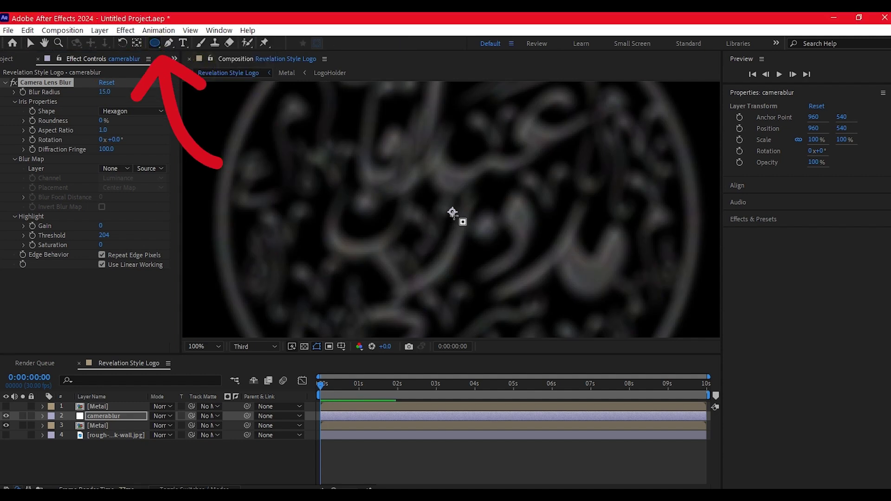
{"action": "left_click_drag", "start_coordinate": [452, 212], "coordinate": [566, 284]}
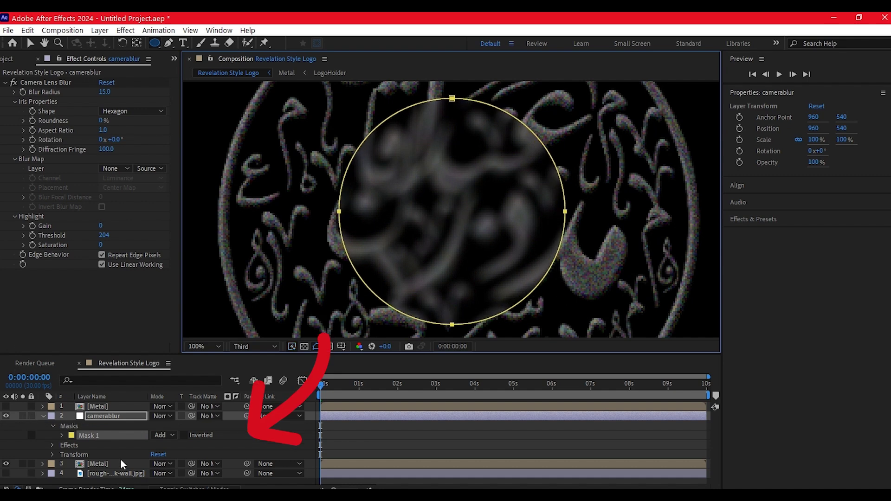
{"action": "left_click", "coordinate": [169, 436]}
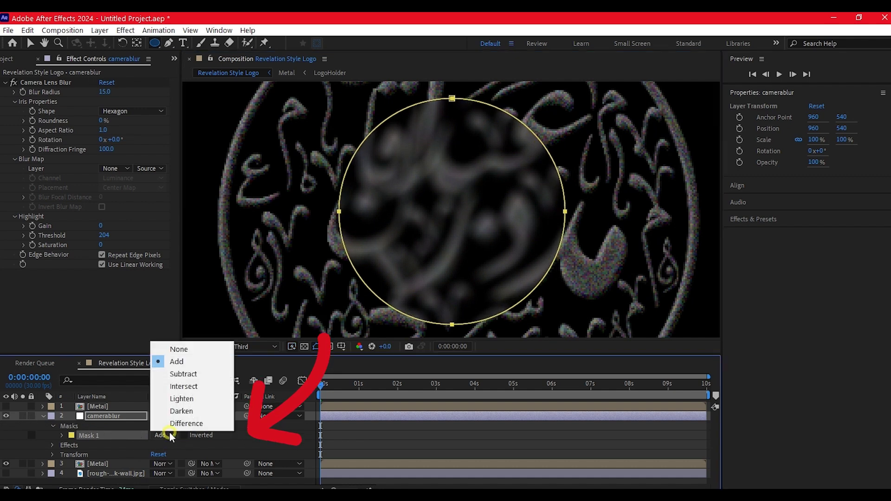
{"action": "left_click", "coordinate": [180, 376]}
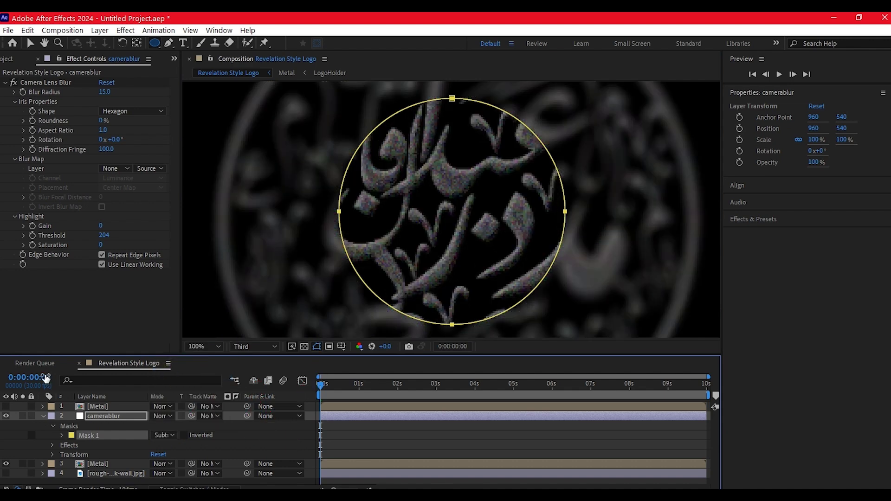
{"action": "key", "text": "f"}
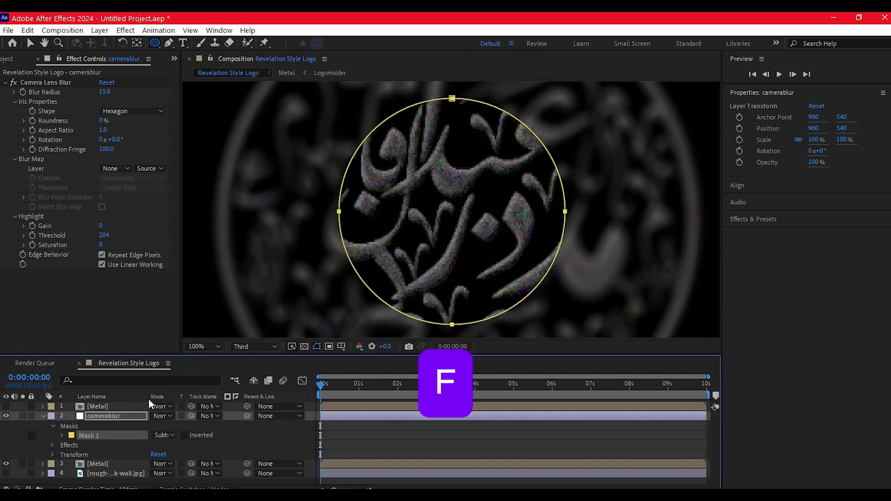
{"action": "key", "text": "f"}
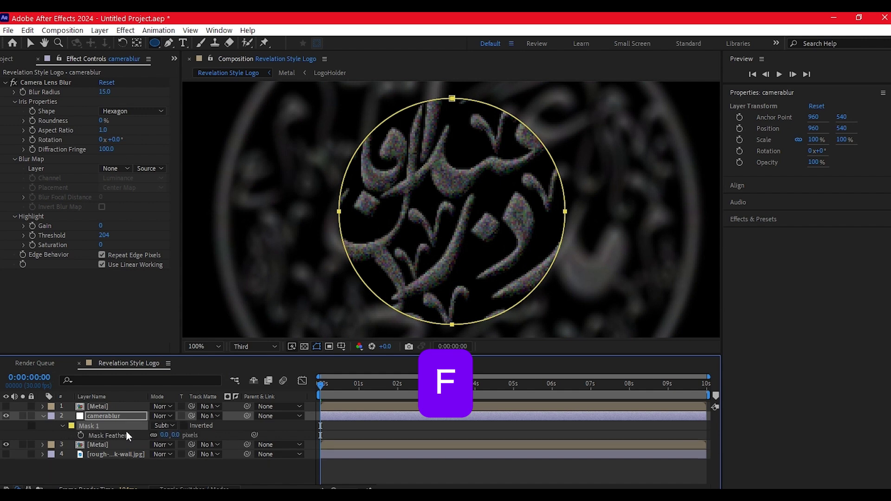
{"action": "left_click", "coordinate": [165, 436]}
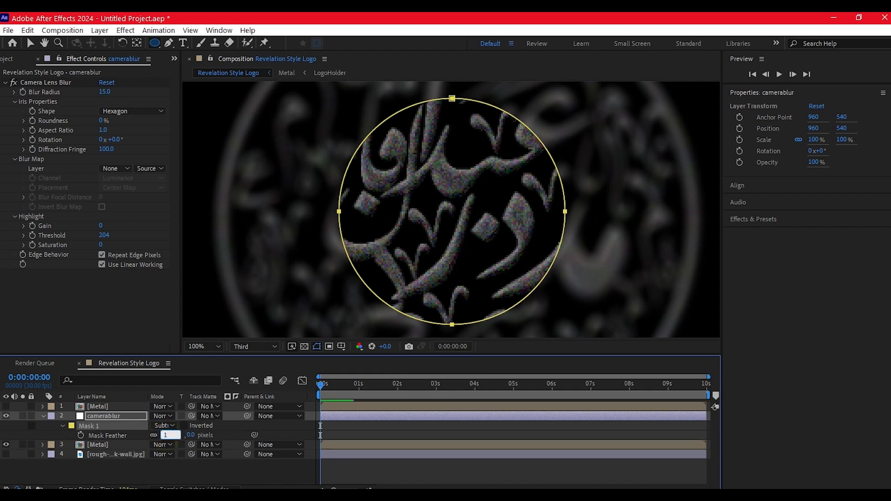
{"action": "key", "text": "Return"}
- Create a black solid layer named 'Vinyet'
{"action": "right_click", "coordinate": [100, 476]}
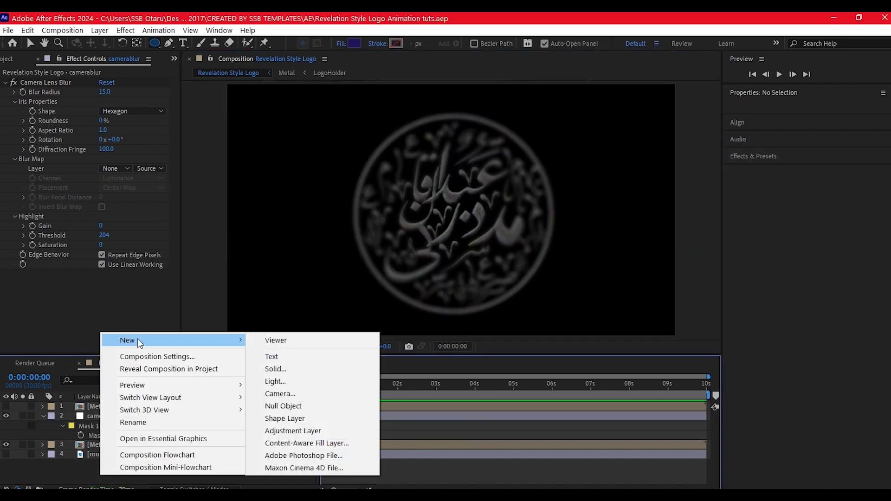
{"action": "mouse_move", "coordinate": [214, 341]}
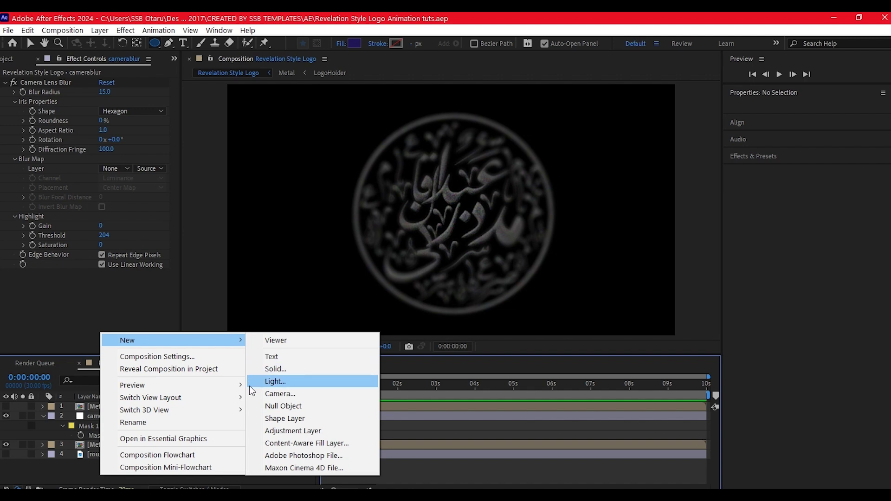
{"action": "left_click", "coordinate": [275, 370]}
{"action": "type", "text": "Vinyet"}
{"action": "left_click", "coordinate": [293, 396]}
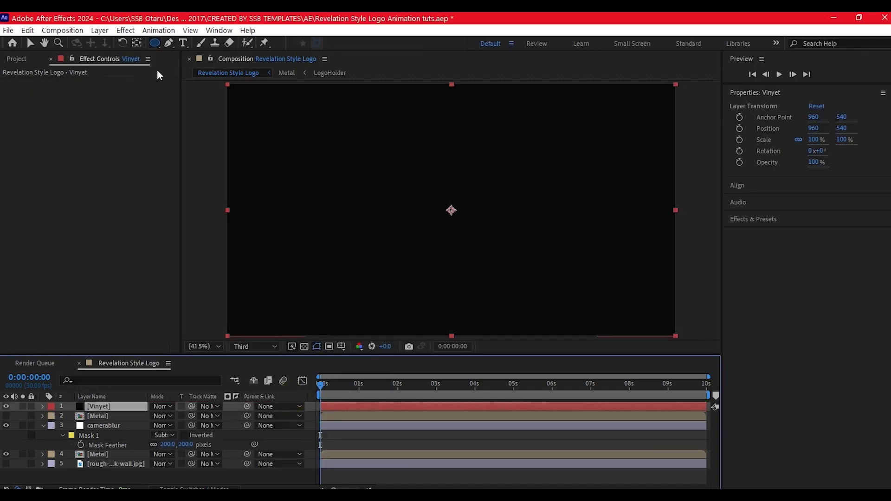
- Give Vinyet a full-frame ellipse mask set to Subtract, and adjust its Mask Feather
{"action": "double_click", "coordinate": [155, 43]}
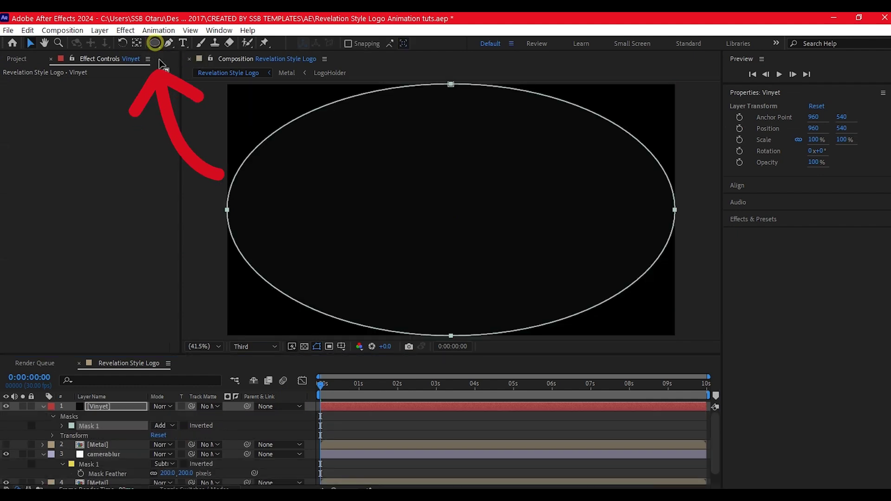
{"action": "key", "text": "v"}
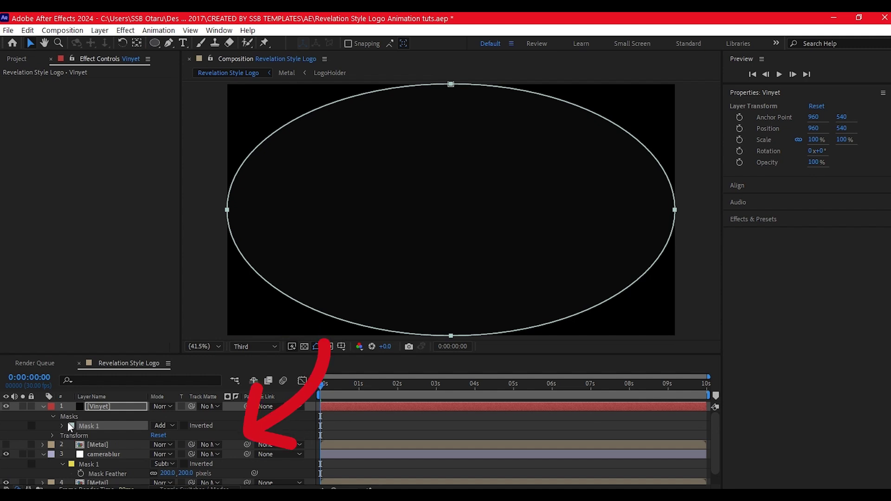
{"action": "left_click", "coordinate": [169, 427]}
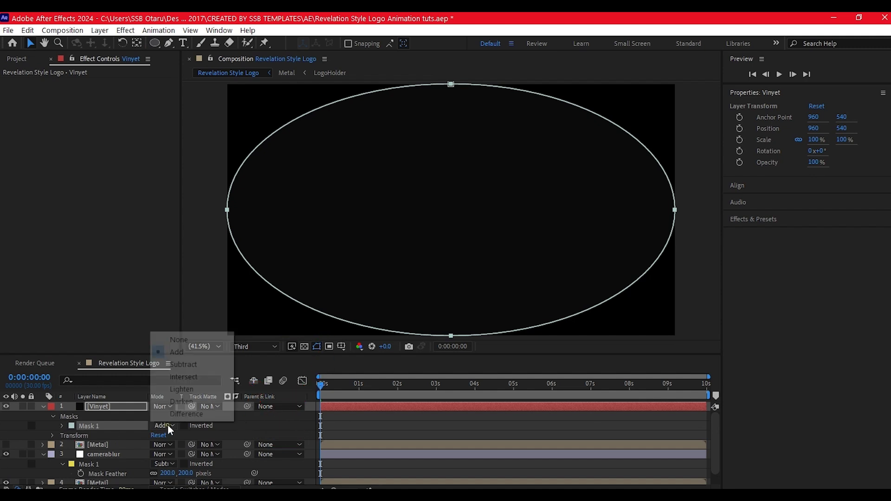
{"action": "left_click", "coordinate": [176, 365]}
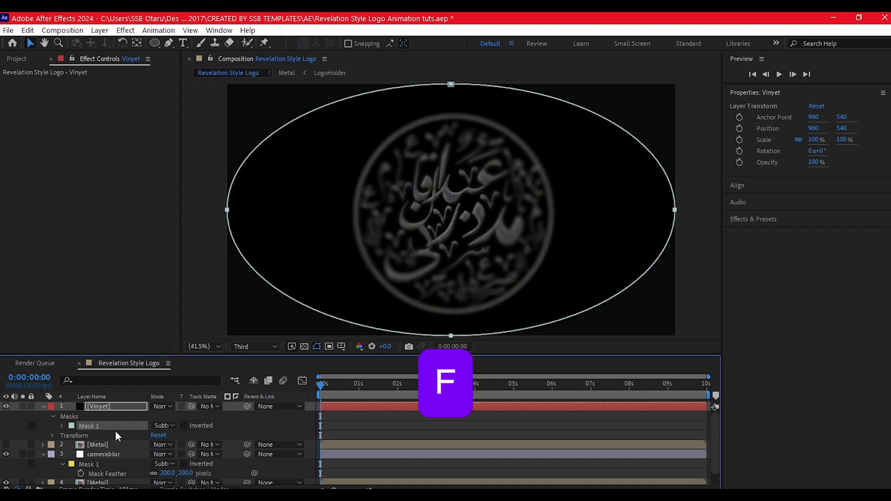
{"action": "key", "text": "f"}
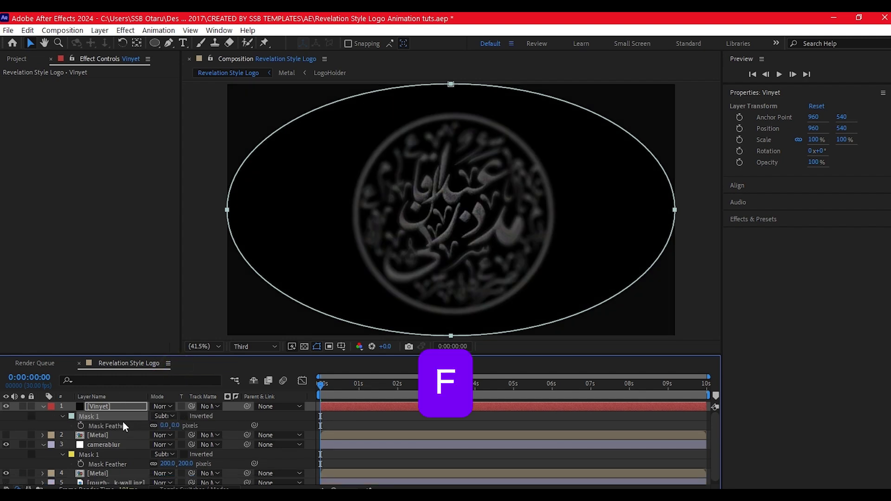
{"action": "left_click", "coordinate": [165, 426]}
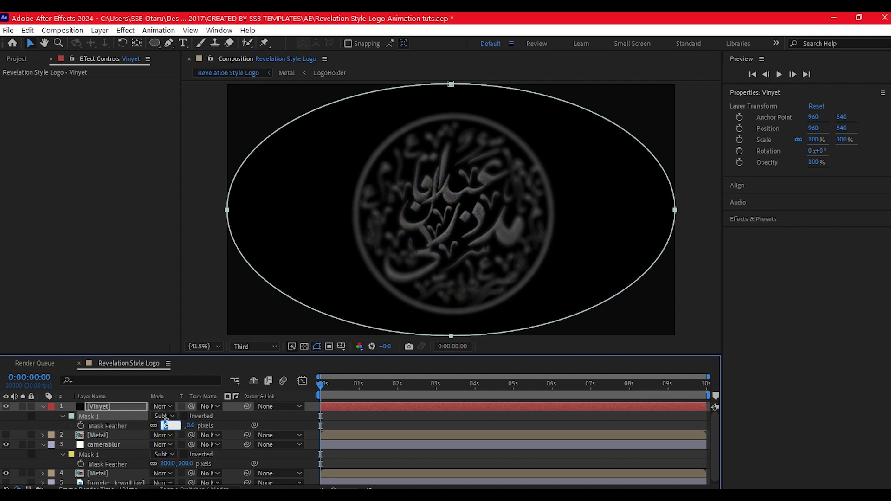
{"action": "key", "text": "ctrl+z"}
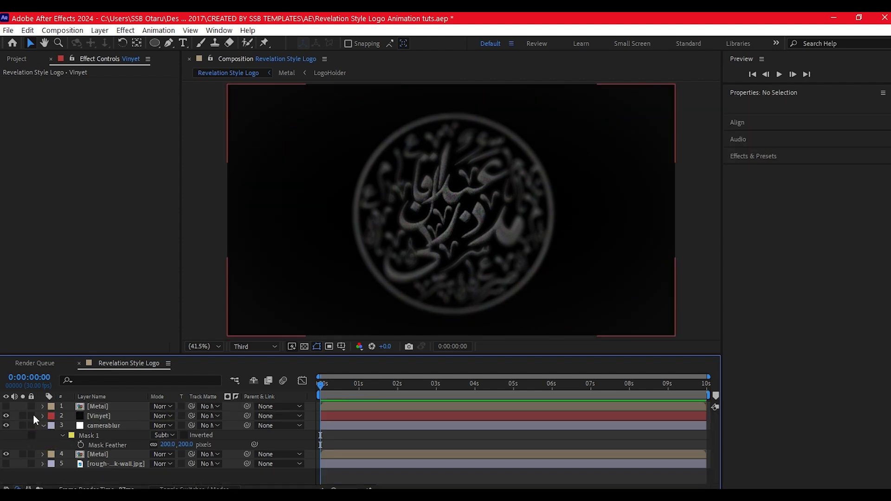
- Make the top Metal and wall layers visible and scale the wall to 150%
{"action": "left_click", "coordinate": [6, 407]}
{"action": "left_click", "coordinate": [6, 463]}
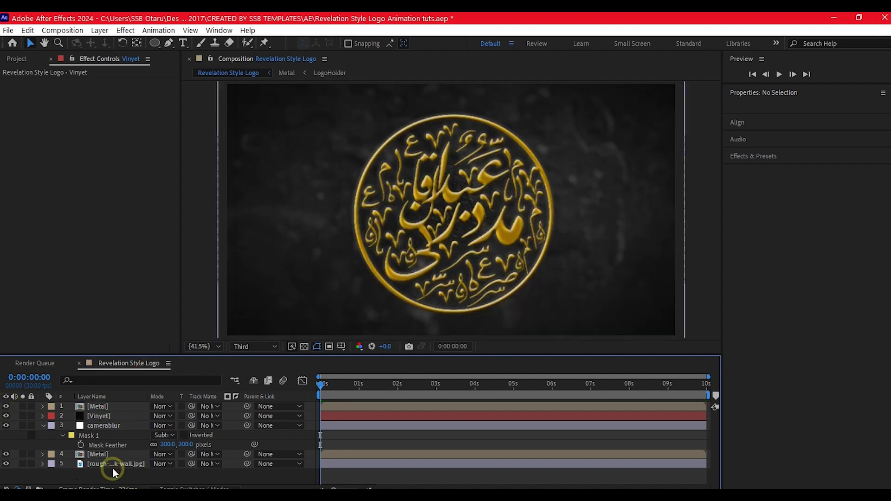
{"action": "left_click", "coordinate": [113, 462]}
{"action": "key", "text": "s"}
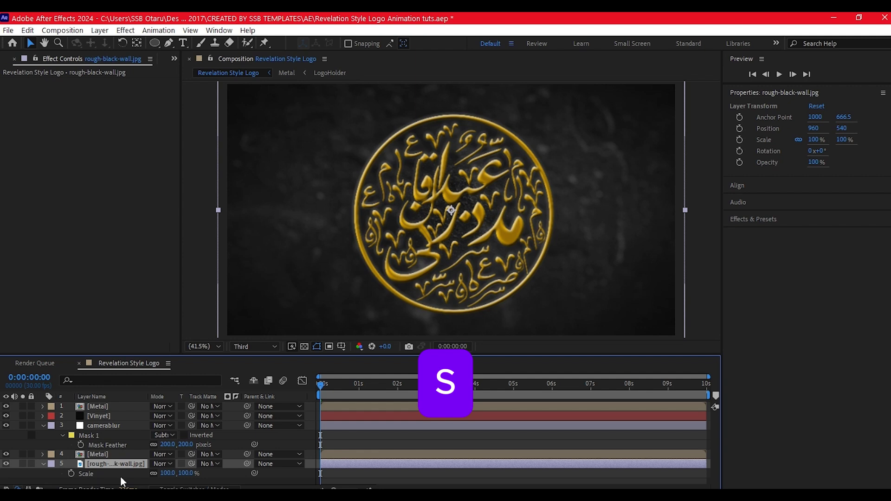
{"action": "left_click", "coordinate": [166, 473]}
{"action": "type", "text": "150"}
{"action": "key", "text": "Return"}
- Add a null object layer named LogoContrl at the top of the stack
{"action": "right_click", "coordinate": [22, 445]}
{"action": "mouse_move", "coordinate": [68, 308]}
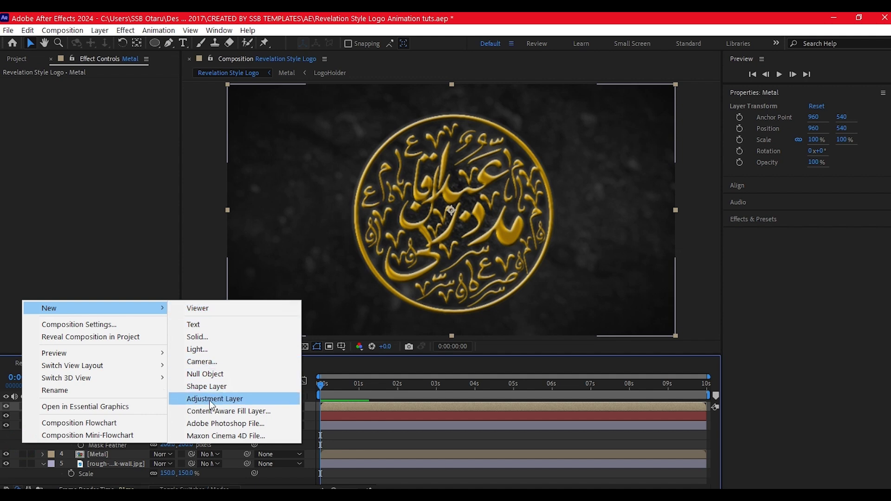
{"action": "left_click", "coordinate": [201, 374]}
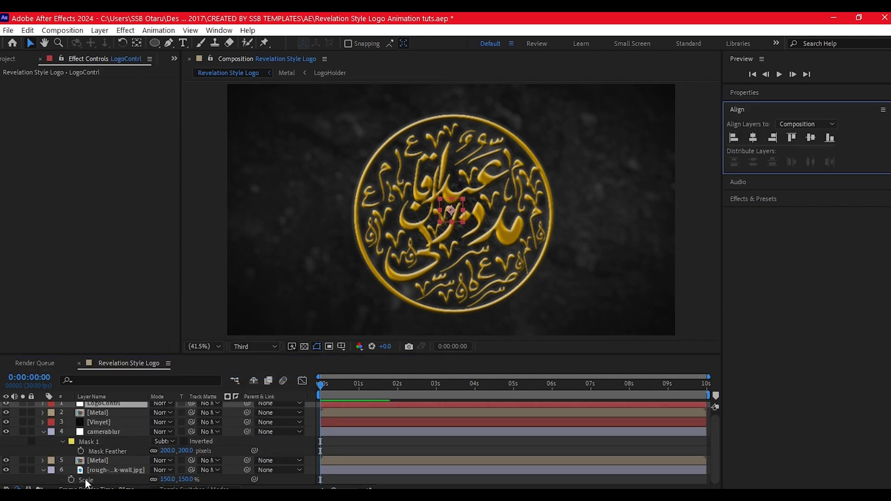
{"action": "left_click", "coordinate": [94, 470]}
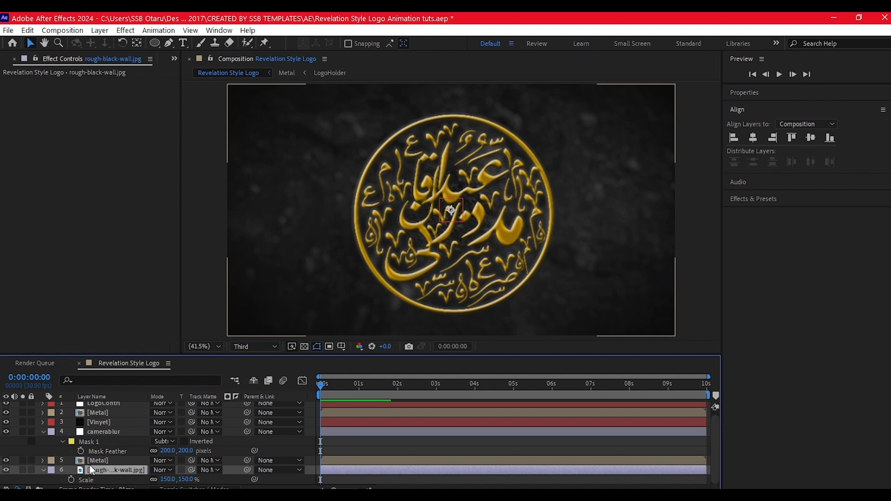
- Parent both Metal layers and the wall layer to LogoContrl
{"action": "left_click", "coordinate": [96, 463], "text": "ctrl"}
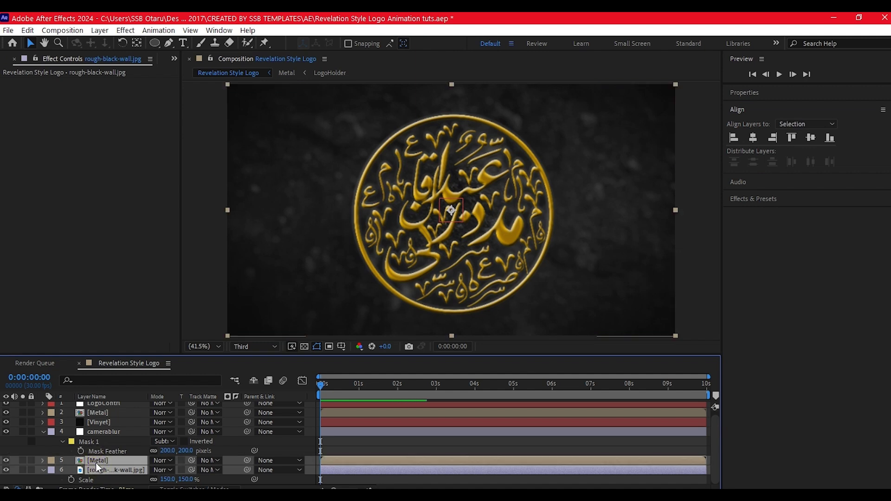
{"action": "left_click", "coordinate": [99, 414], "text": "ctrl"}
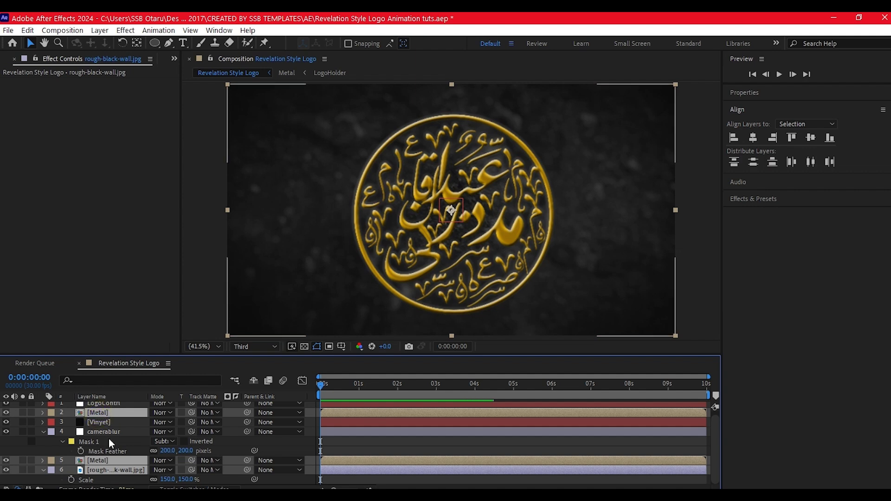
{"action": "scroll", "coordinate": [108, 438], "scroll_direction": "up", "scroll_amount": 1}
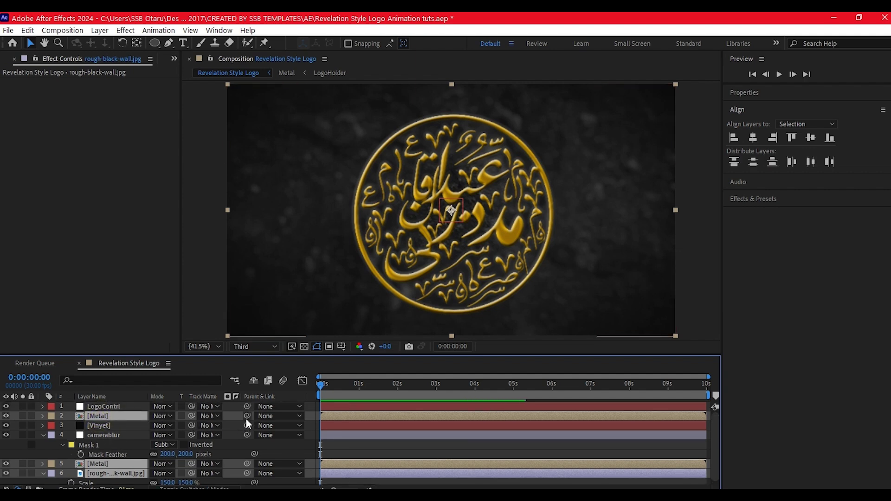
{"action": "left_click_drag", "start_coordinate": [247, 416], "coordinate": [76, 405]}
- Keyframe LogoContrl's Scale at 100% at 5:02 and 500% at 0:00
{"action": "left_click", "coordinate": [94, 405]}
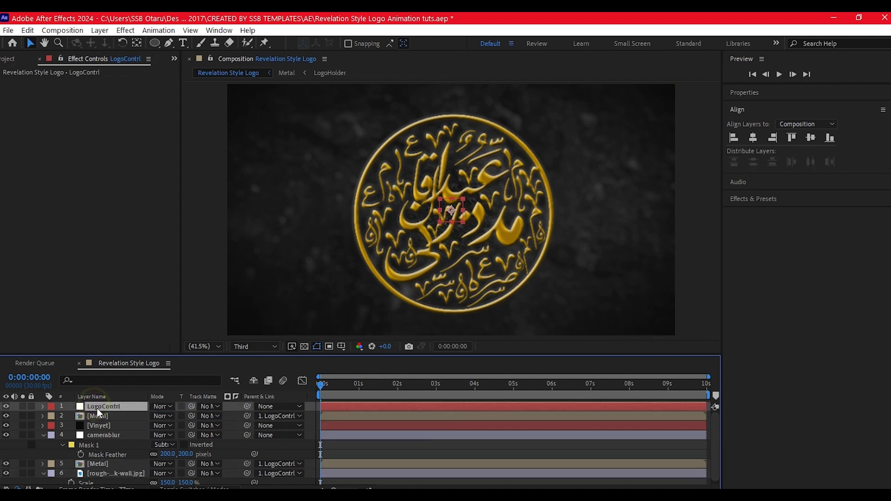
{"action": "key", "text": "s"}
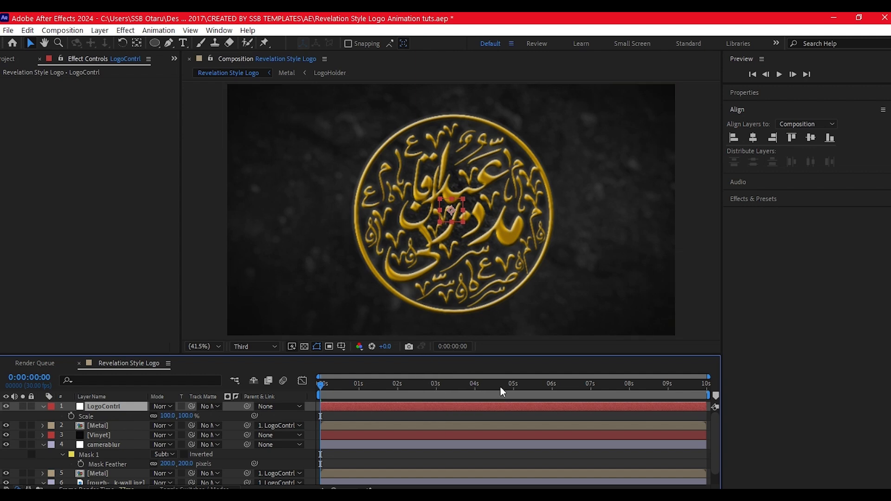
{"action": "left_click", "coordinate": [515, 384]}
{"action": "left_click", "coordinate": [71, 415]}
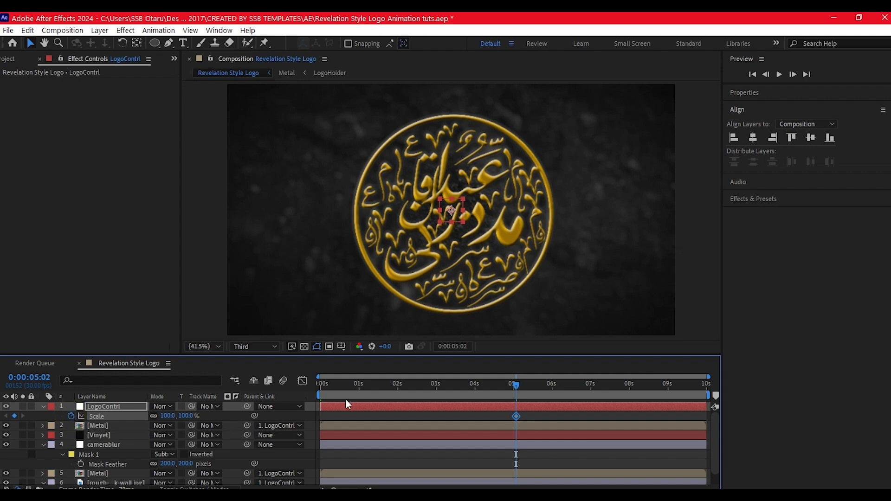
{"action": "left_click_drag", "start_coordinate": [340, 378], "coordinate": [302, 384]}
{"action": "left_click", "coordinate": [168, 416]}
{"action": "type", "text": "500"}
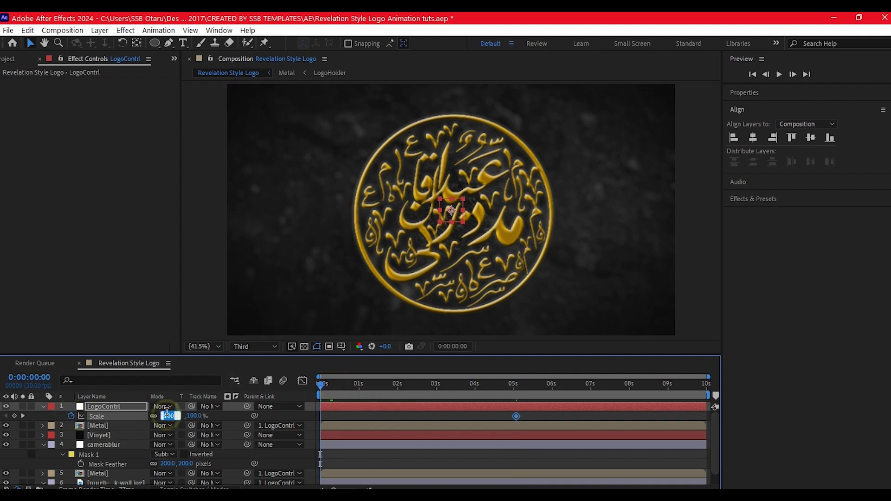
{"action": "left_click", "coordinate": [532, 397]}
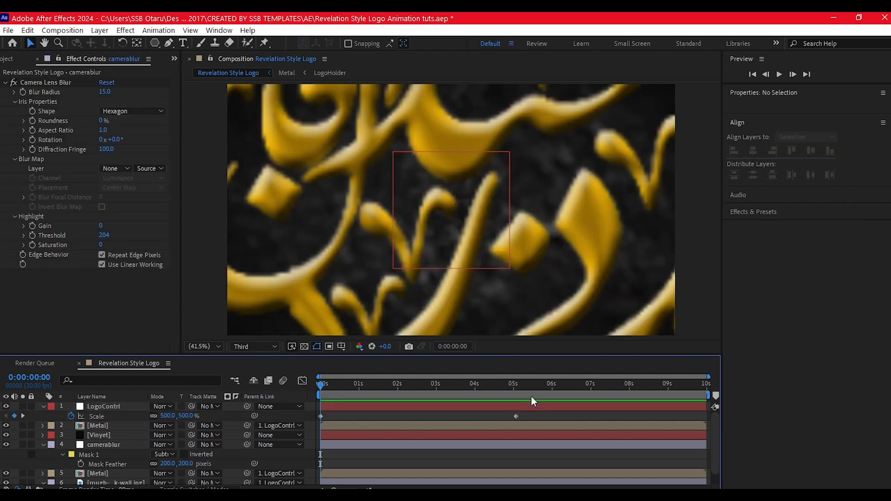
{"action": "left_click", "coordinate": [564, 383]}
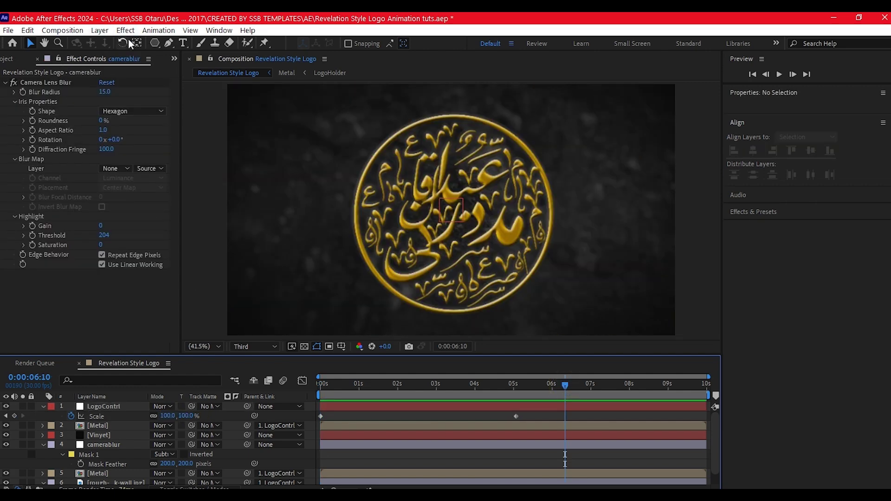
{"action": "left_click", "coordinate": [156, 43]}
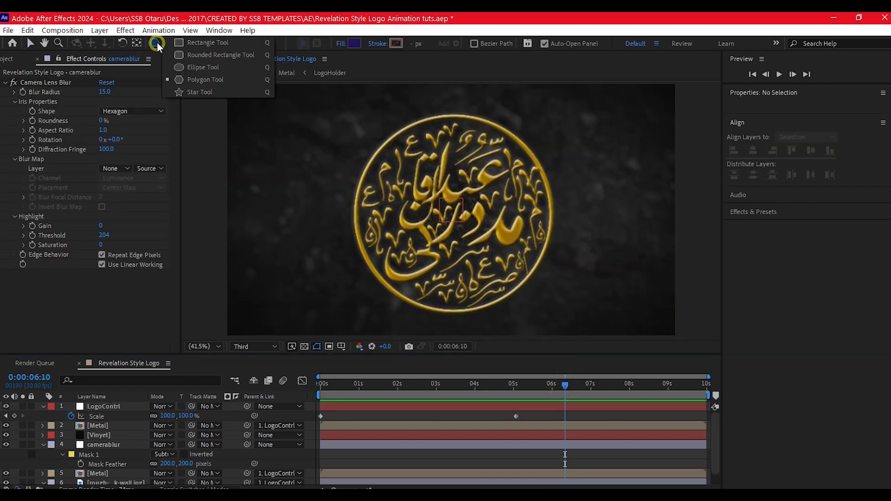
- Draw a filled circle over the logo centre with the Ellipse tool and apply Gaussian Blur to it
{"action": "left_click", "coordinate": [181, 67]}
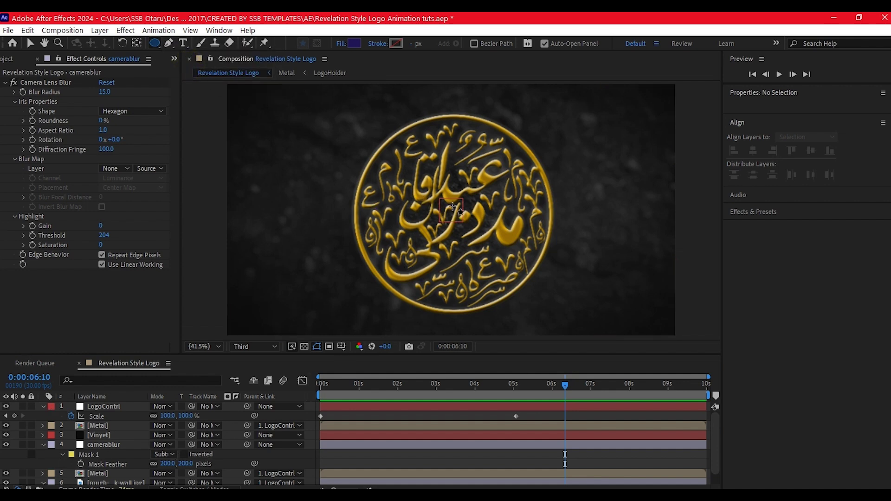
{"action": "left_click_drag", "start_coordinate": [449, 208], "coordinate": [533, 261]}
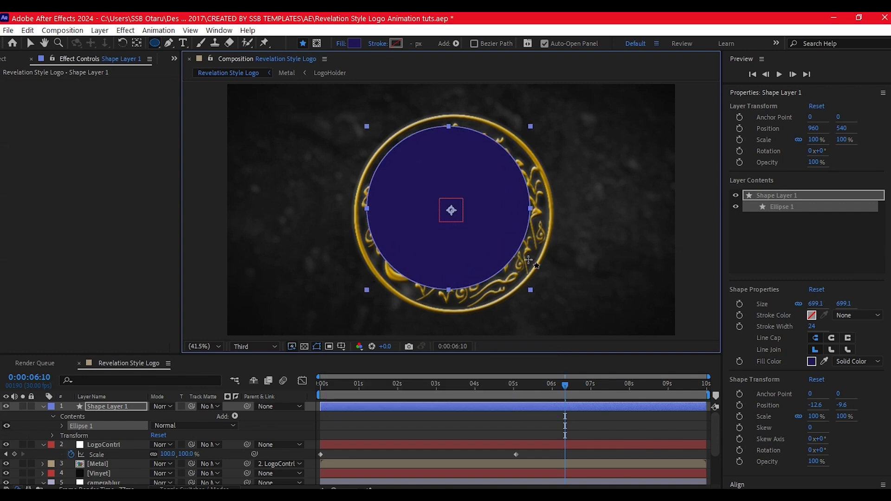
{"action": "key", "text": "ctrl+space"}
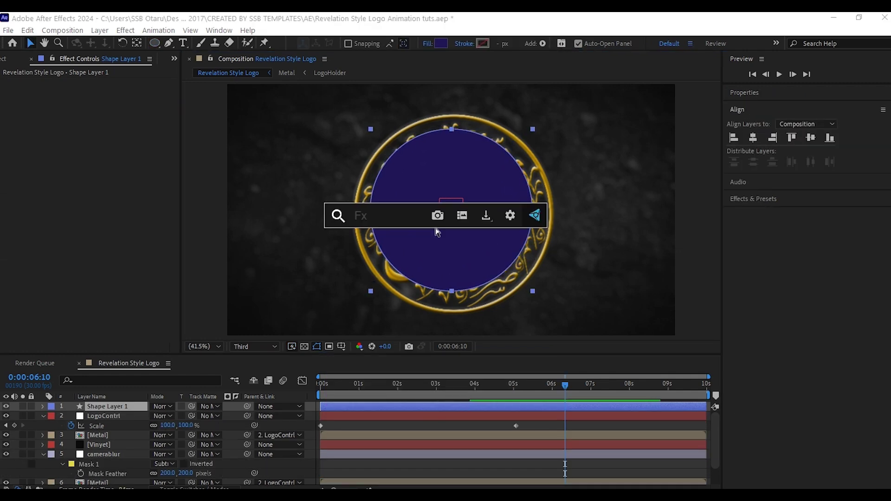
{"action": "type", "text": "gaus"}
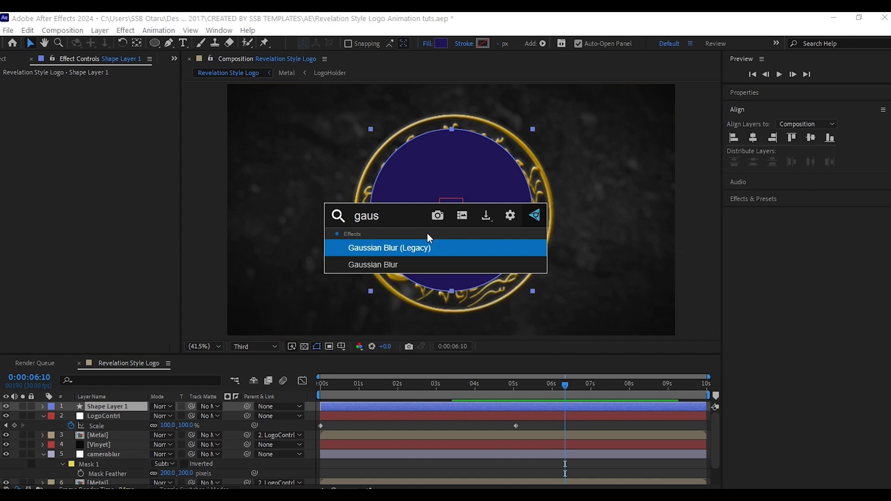
{"action": "left_click", "coordinate": [385, 263]}
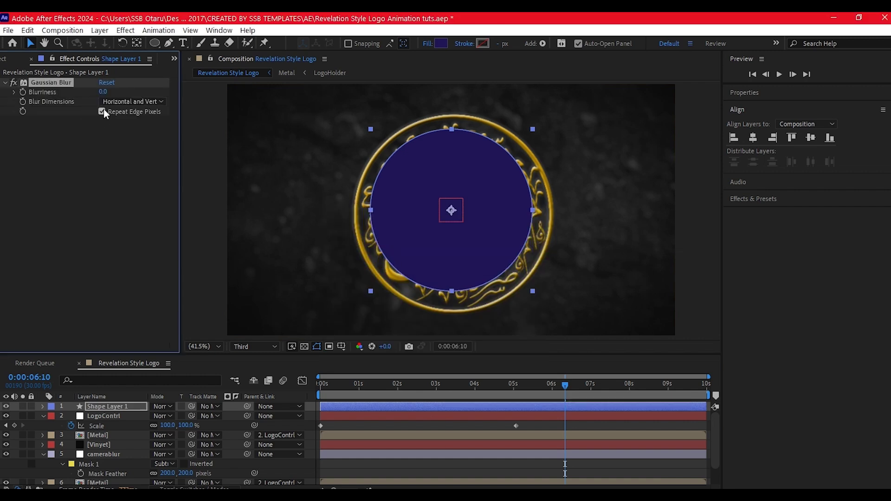
- Set the circle's Gaussian Blur Blurriness to 100 with Repeat Edge Pixels turned off
{"action": "left_click", "coordinate": [102, 112]}
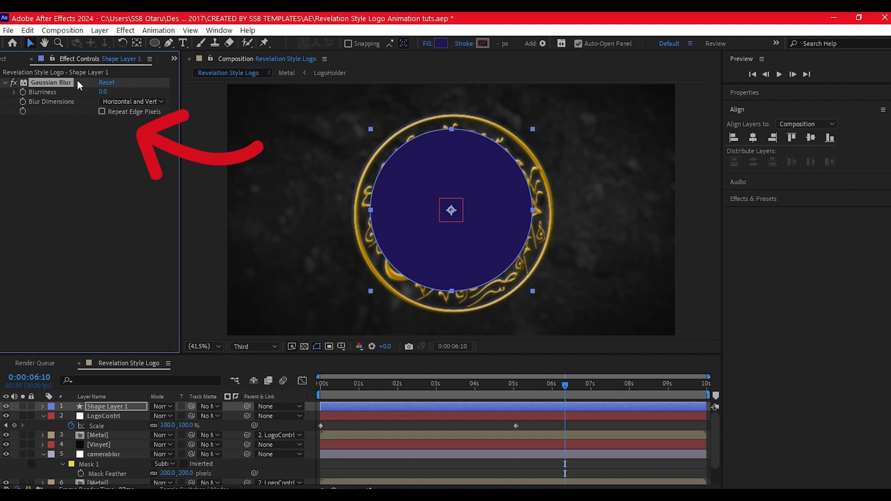
{"action": "mouse_move", "coordinate": [102, 91]}
{"action": "left_mouse_down"}
{"action": "mouse_move", "coordinate": [123, 85]}
{"action": "mouse_move", "coordinate": [345, 386]}
{"action": "left_mouse_up"}
{"action": "left_click", "coordinate": [325, 385]}
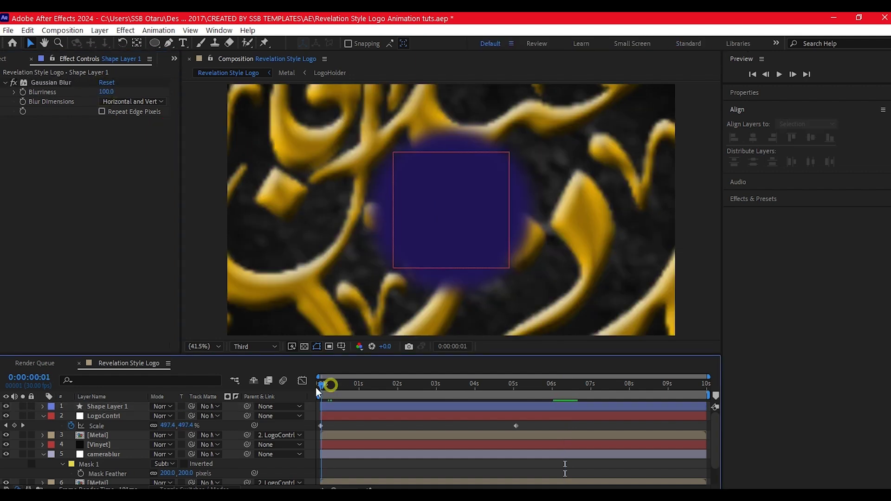
- Keyframe Shape Layer 1's scale from 0% at 0s to 366% at 6:01
{"action": "left_click", "coordinate": [104, 405]}
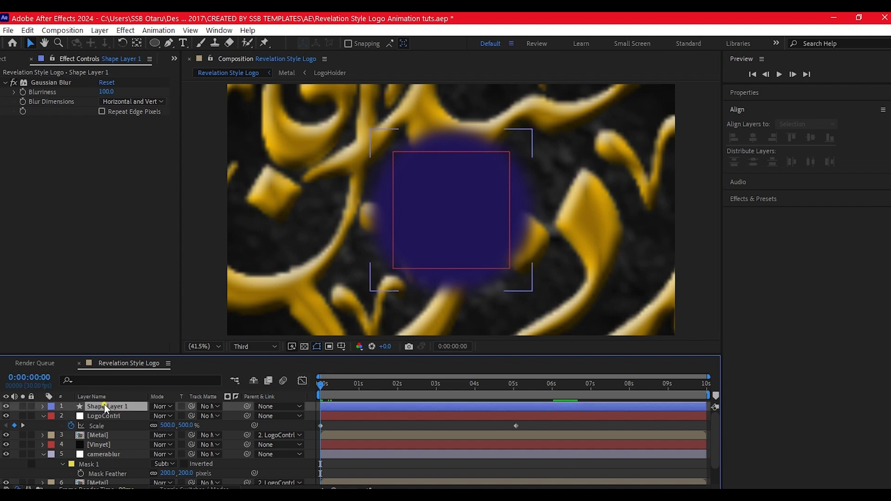
{"action": "key", "text": "s"}
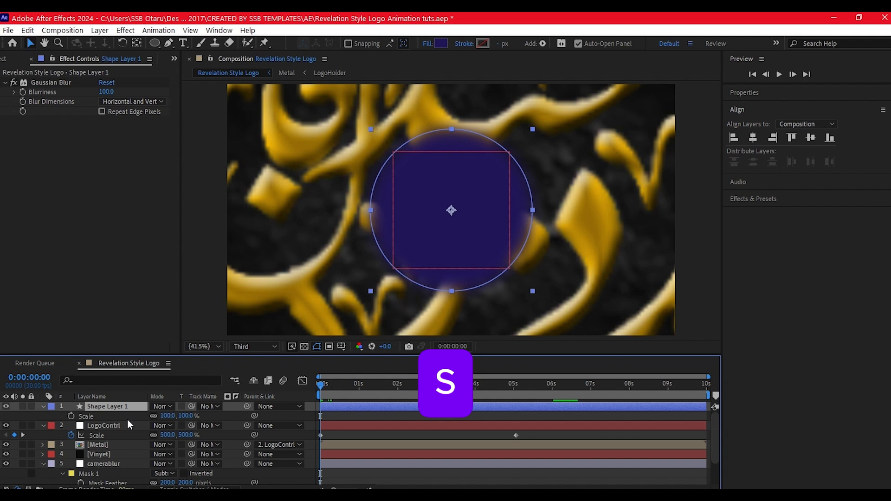
{"action": "left_click", "coordinate": [167, 416]}
{"action": "type", "text": "0"}
{"action": "key", "text": "Return"}
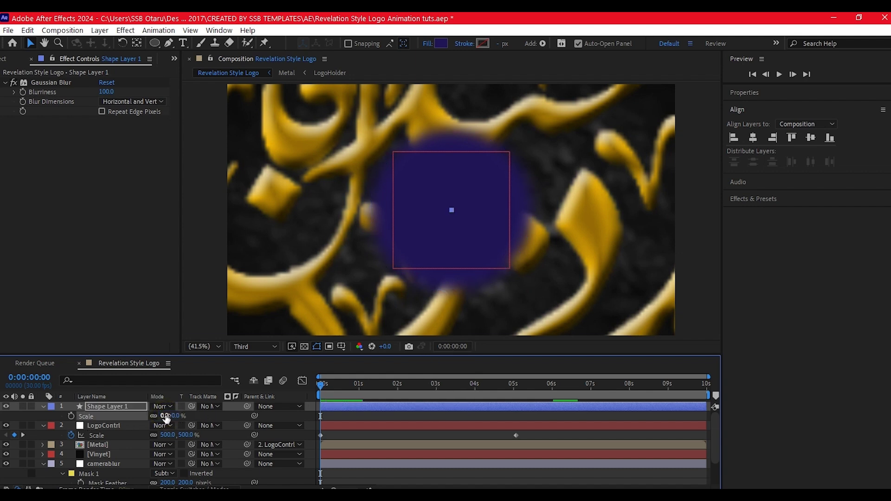
{"action": "left_click", "coordinate": [72, 416]}
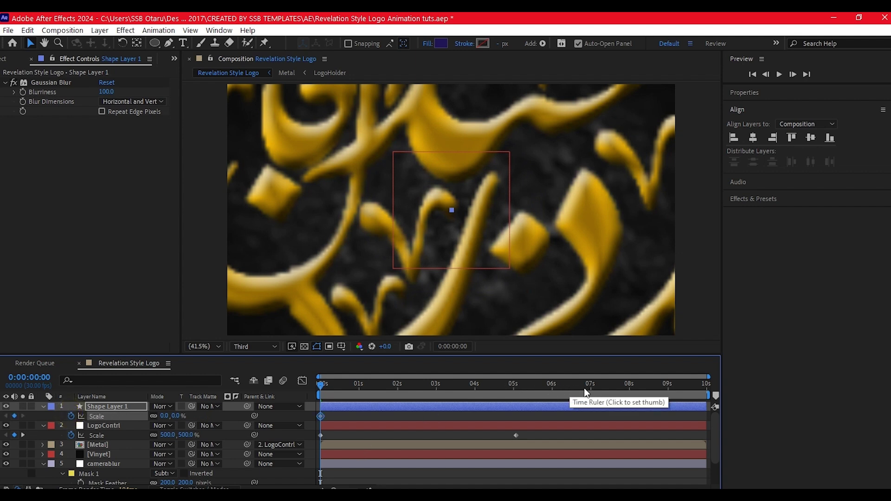
{"action": "left_click", "coordinate": [554, 386]}
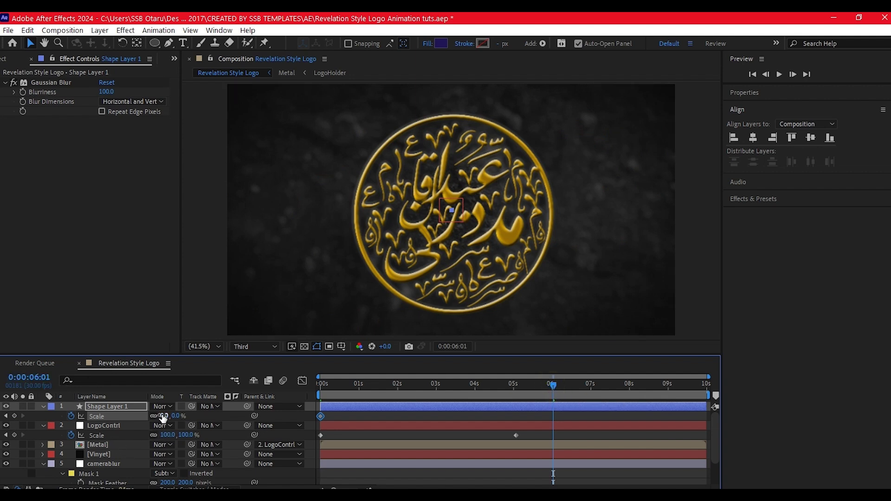
{"action": "left_click_drag", "start_coordinate": [165, 416], "coordinate": [369, 398]}
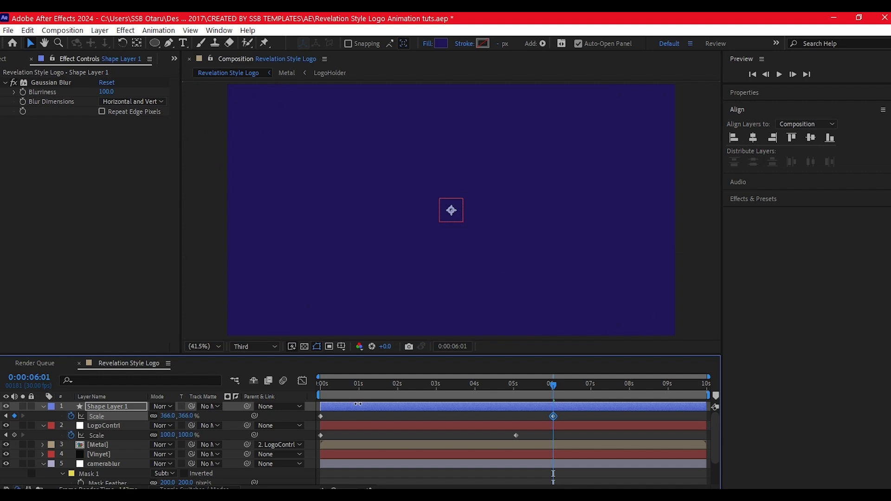
- Move Shape Layer 1 below LogoContrl, make it the Metal layer's track matte, and preview the reveal
{"action": "left_click_drag", "start_coordinate": [107, 406], "coordinate": [107, 435]}
{"action": "left_click", "coordinate": [108, 436]}
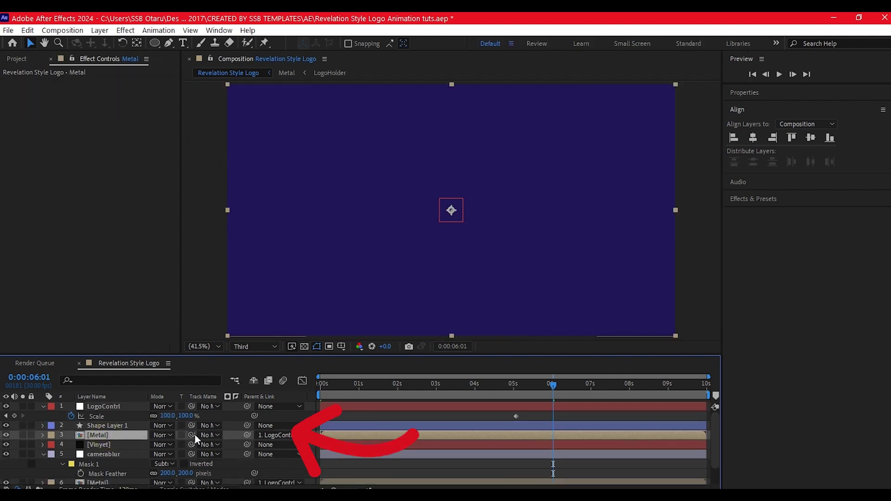
{"action": "left_click_drag", "start_coordinate": [191, 435], "coordinate": [111, 426]}
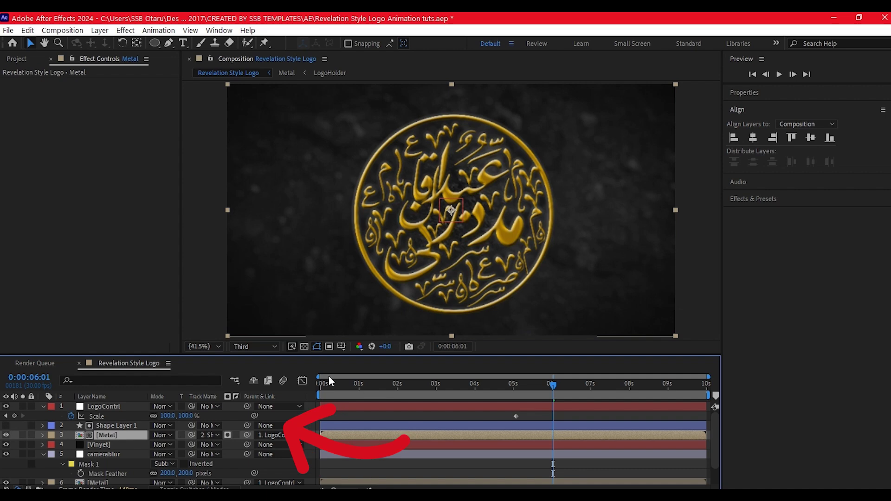
{"action": "left_click_drag", "start_coordinate": [331, 382], "coordinate": [561, 407]}
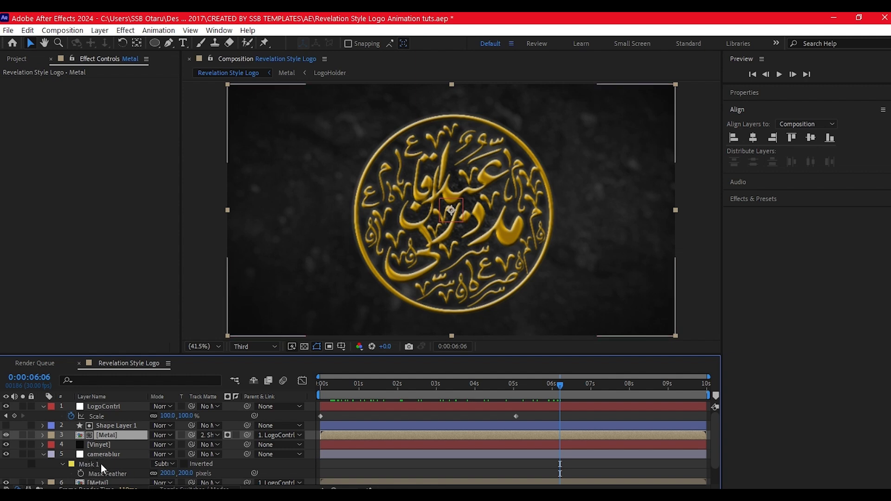
- Set a Mask Path keyframe on the camerablur layer's mask at 5:03
{"action": "left_click", "coordinate": [111, 455]}
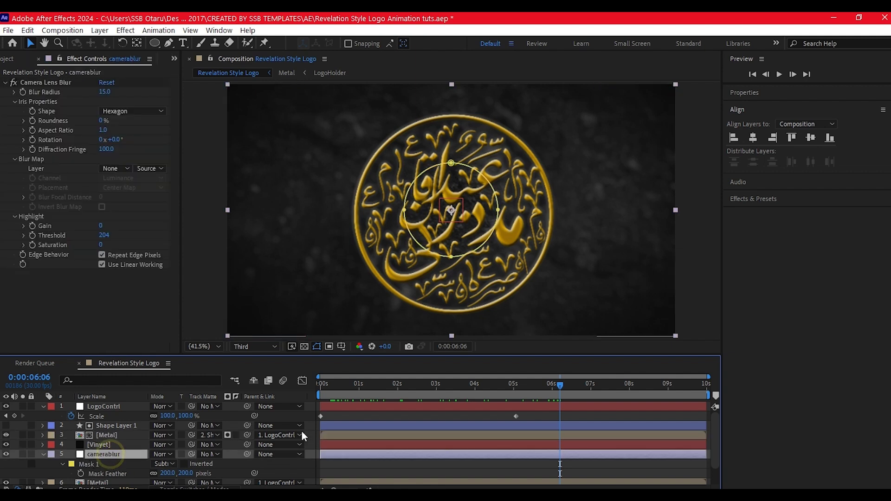
{"action": "key", "text": "m"}
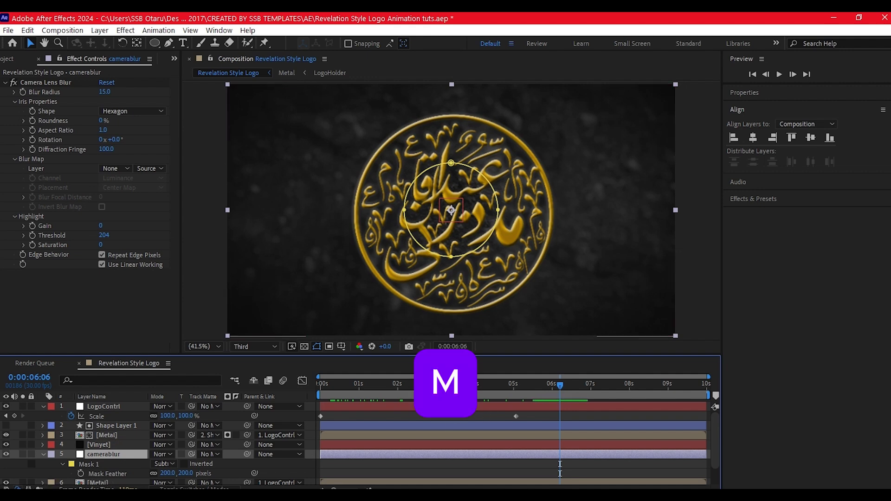
{"action": "scroll", "coordinate": [80, 463], "scroll_direction": "down", "scroll_amount": 1}
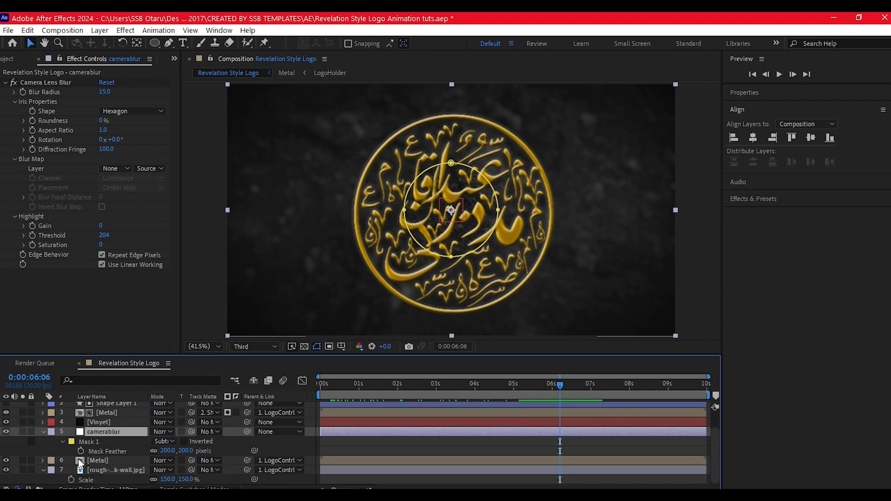
{"action": "left_click_drag", "start_coordinate": [344, 386], "coordinate": [518, 394]}
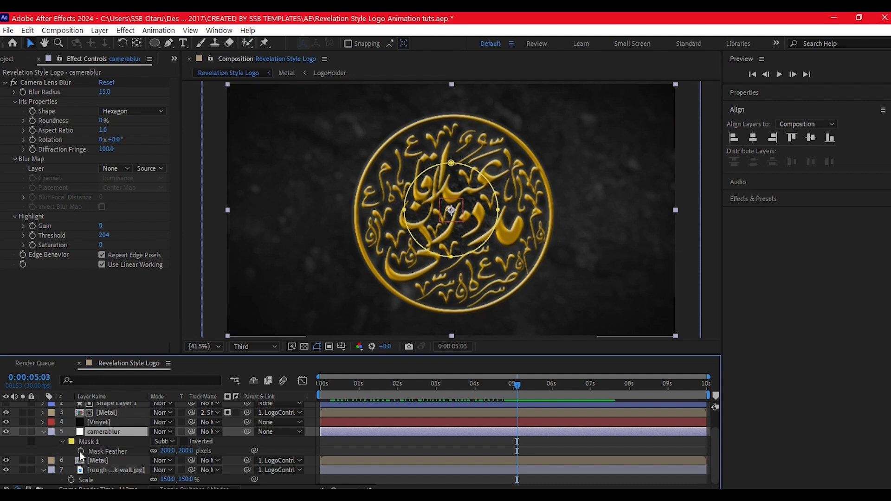
{"action": "key", "text": "alt+shift+m"}
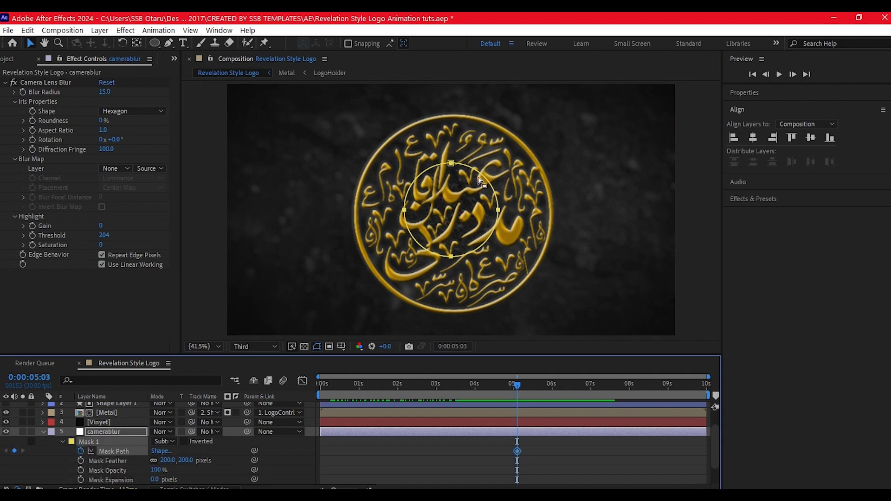
- Scale the camerablur mask well beyond the logo at 7:10, then duplicate the Metal layer
{"action": "double_click", "coordinate": [483, 176]}
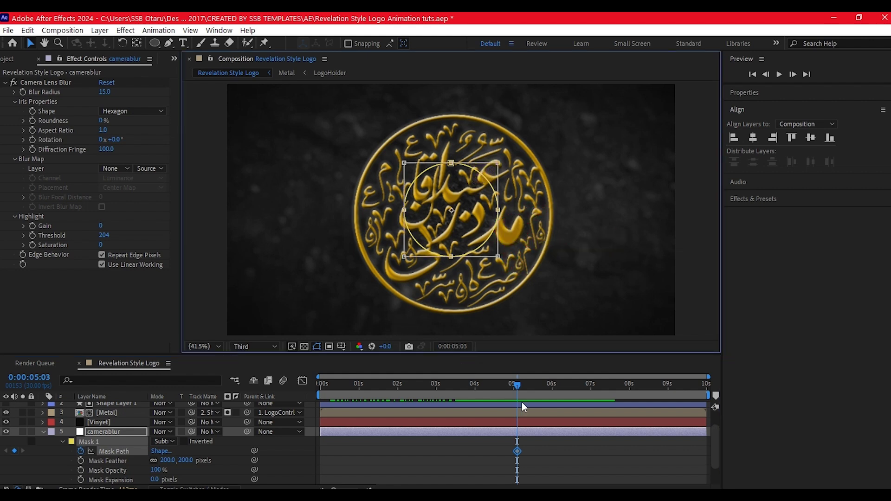
{"action": "left_click_drag", "start_coordinate": [519, 384], "coordinate": [603, 384]}
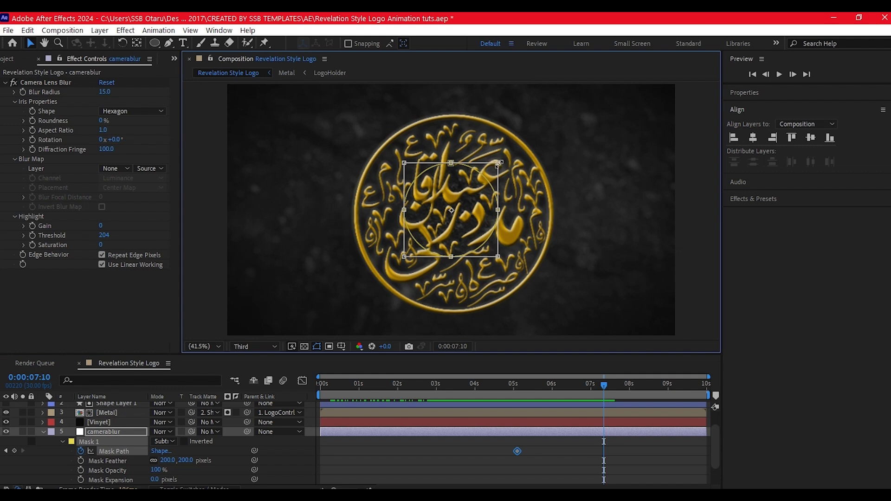
{"action": "left_click_drag", "start_coordinate": [499, 162], "coordinate": [289, 248]}
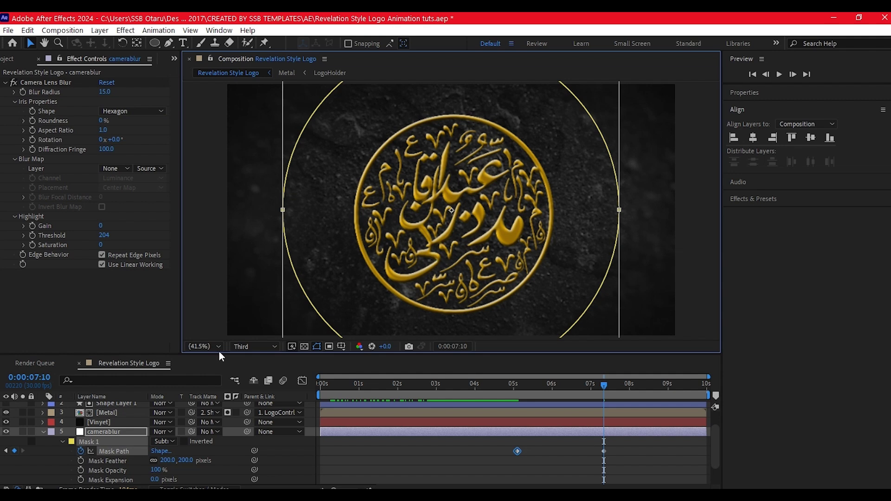
{"action": "left_click", "coordinate": [44, 431]}
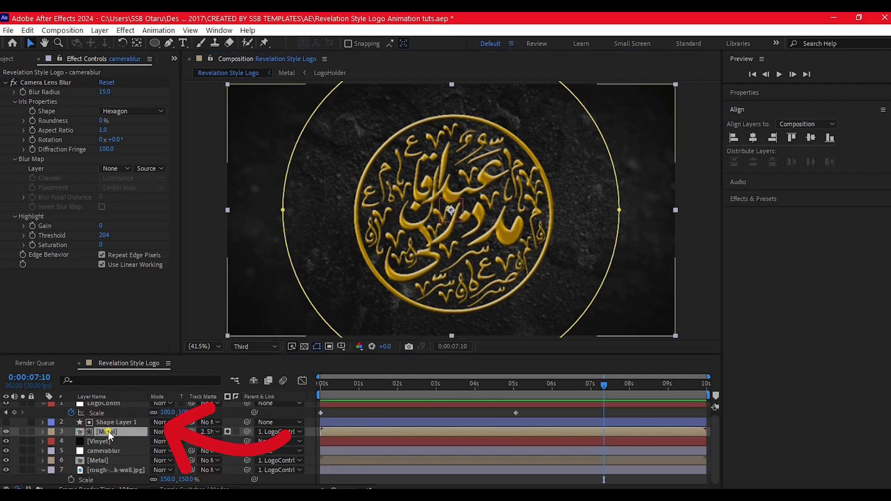
{"action": "left_click", "coordinate": [108, 434]}
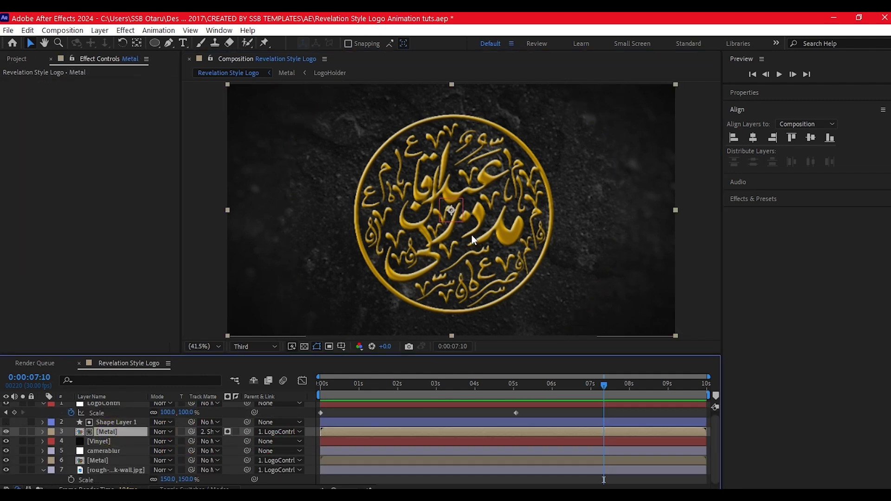
{"action": "key", "text": "ctrl+d"}
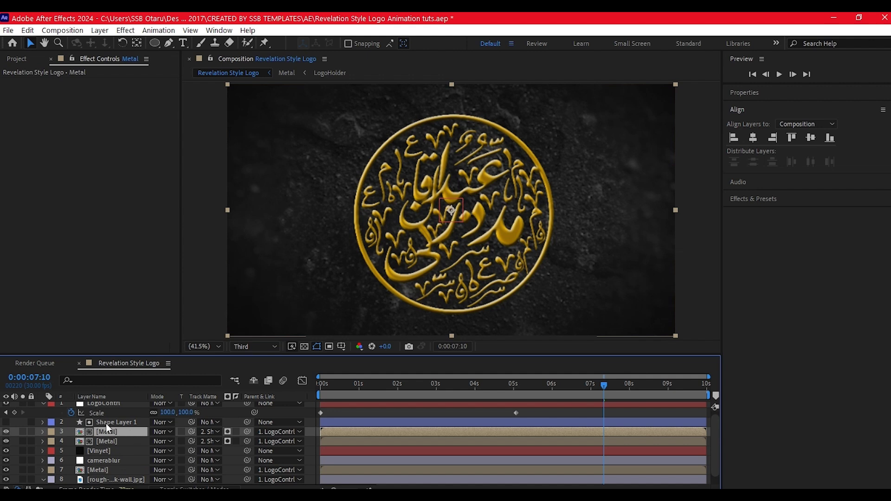
- Apply CC Radial Blur to the duplicated Metal layer with Type Straight Zoom and Amount 60
{"action": "left_click", "coordinate": [119, 443]}
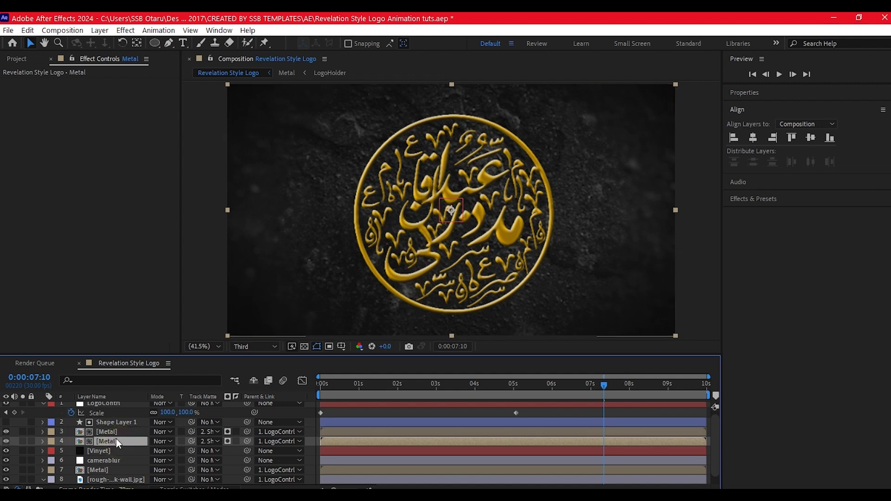
{"action": "key", "text": "ctrl+space"}
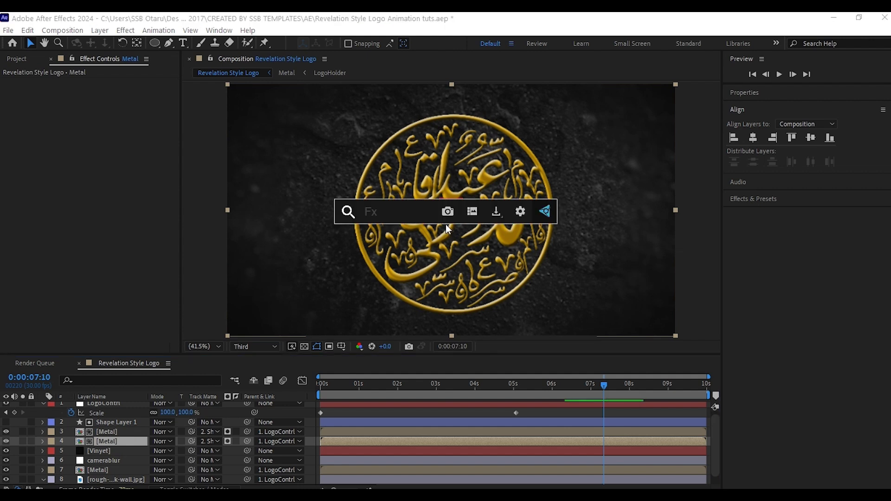
{"action": "type", "text": "cc radia"}
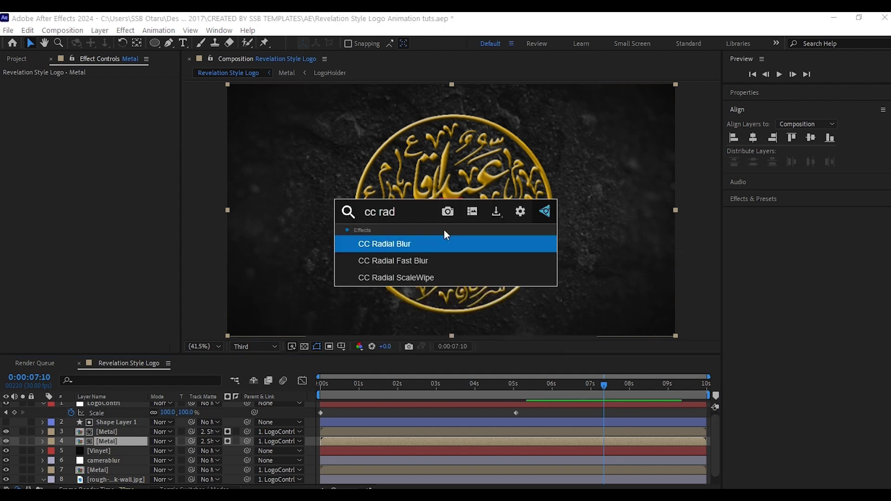
{"action": "left_click", "coordinate": [397, 247]}
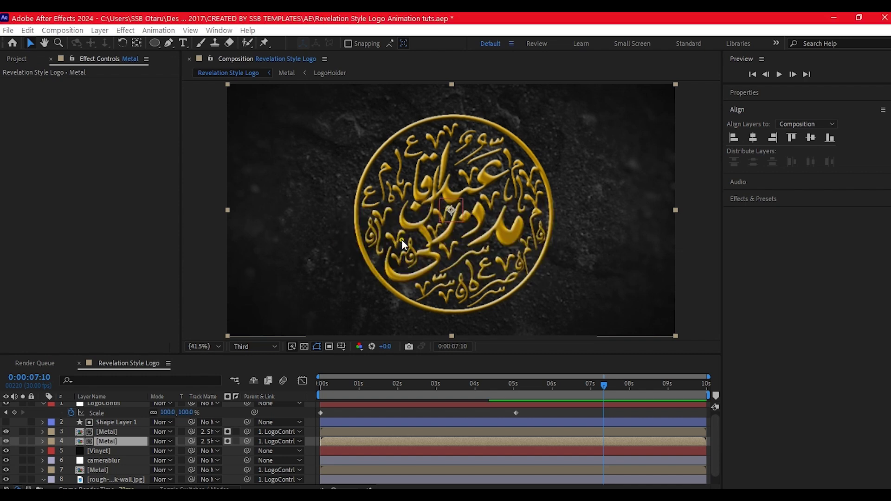
{"action": "left_click", "coordinate": [114, 93]}
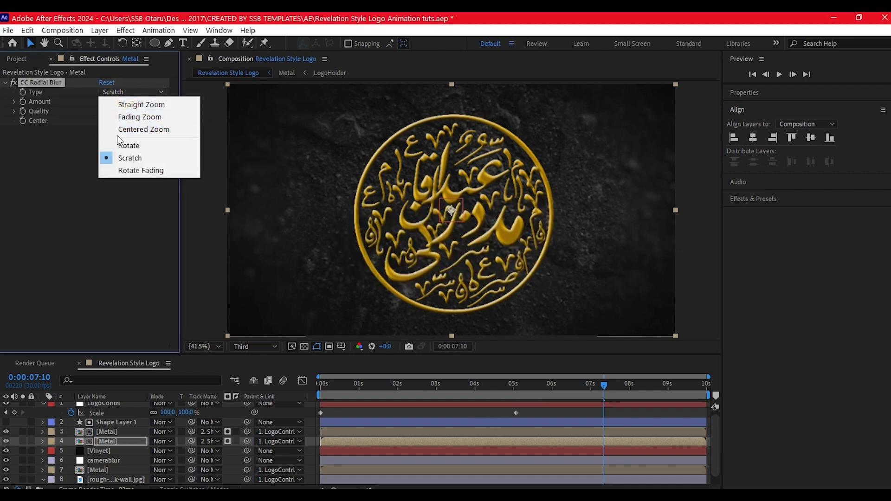
{"action": "left_click", "coordinate": [139, 105]}
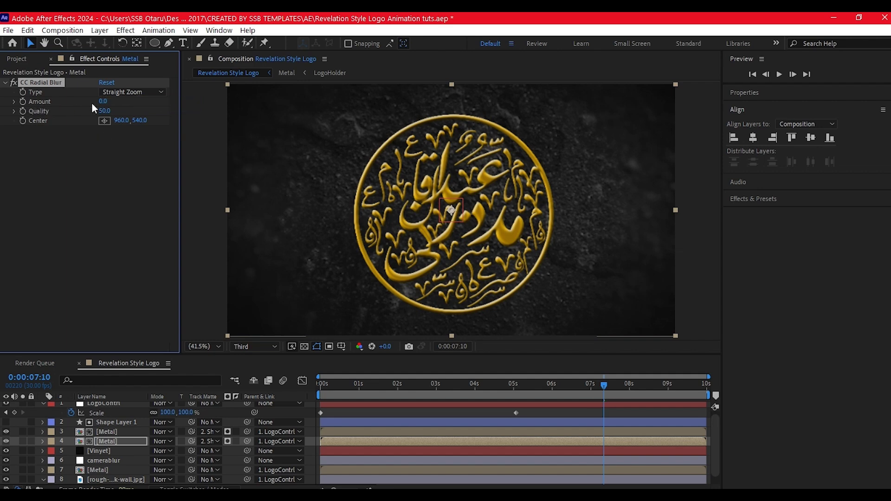
{"action": "left_click", "coordinate": [103, 101]}
{"action": "type", "text": "60"}
{"action": "key", "text": "Return"}
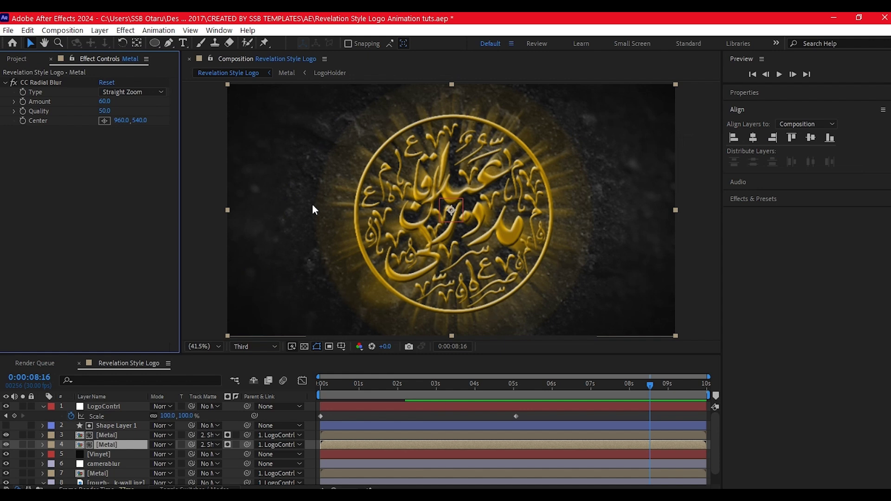
- Switch the radial blur to Fading Zoom and keyframe its Center left of the logo at 4:18
{"action": "left_click", "coordinate": [123, 93]}
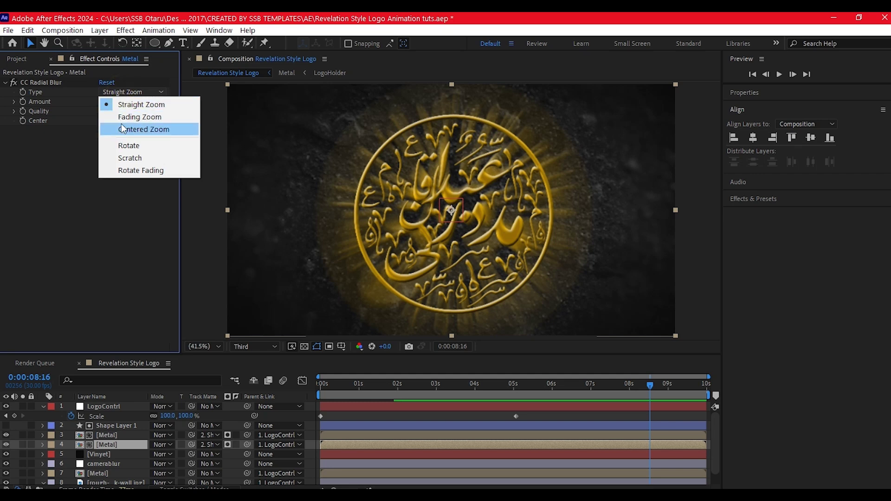
{"action": "left_click", "coordinate": [128, 118]}
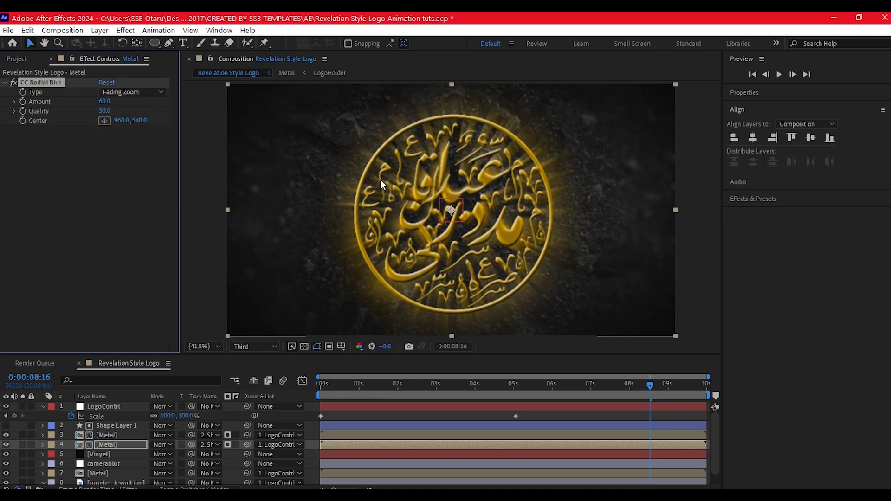
{"action": "left_click_drag", "start_coordinate": [477, 385], "coordinate": [498, 383]}
{"action": "left_click", "coordinate": [22, 121]}
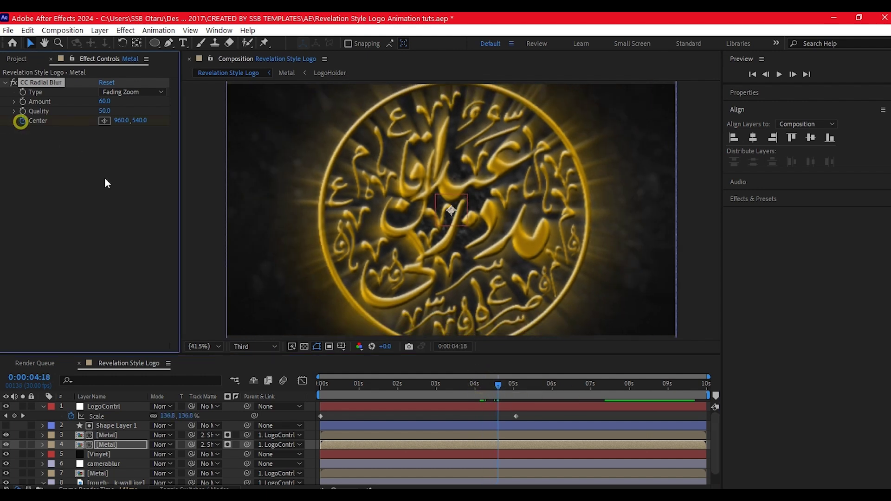
{"action": "left_click", "coordinate": [104, 120]}
{"action": "left_click", "coordinate": [379, 190]}
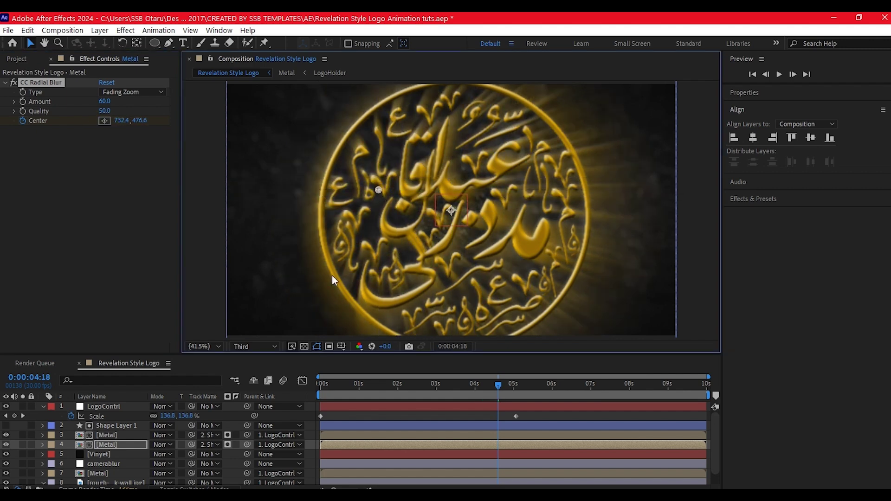
- Keyframe the blur Center on the logo's right at 5:29 and below it at 7:13
{"action": "left_click", "coordinate": [552, 390]}
{"action": "left_click", "coordinate": [104, 121]}
{"action": "left_click", "coordinate": [511, 204]}
{"action": "left_click", "coordinate": [512, 205]}
{"action": "left_click", "coordinate": [611, 385]}
{"action": "left_click", "coordinate": [105, 120]}
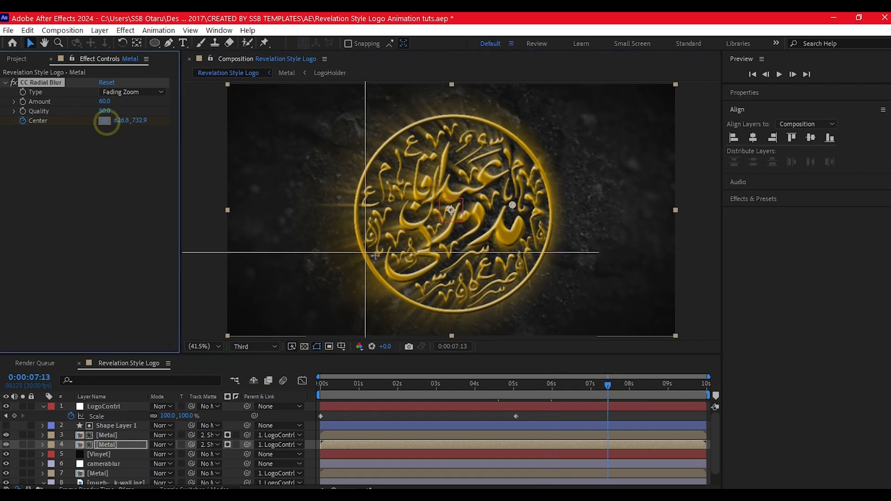
{"action": "left_click", "coordinate": [456, 270]}
{"action": "key", "text": "u"}
{"action": "key", "text": "k"}
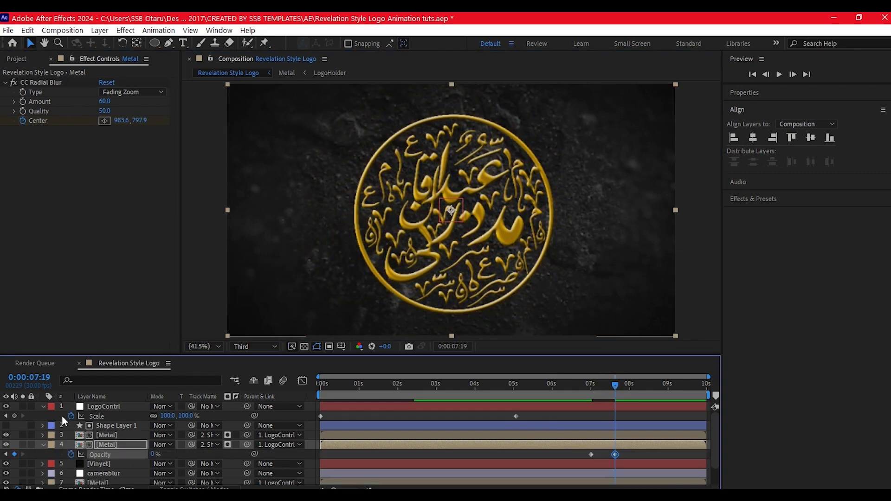
{"action": "left_click", "coordinate": [104, 406]}
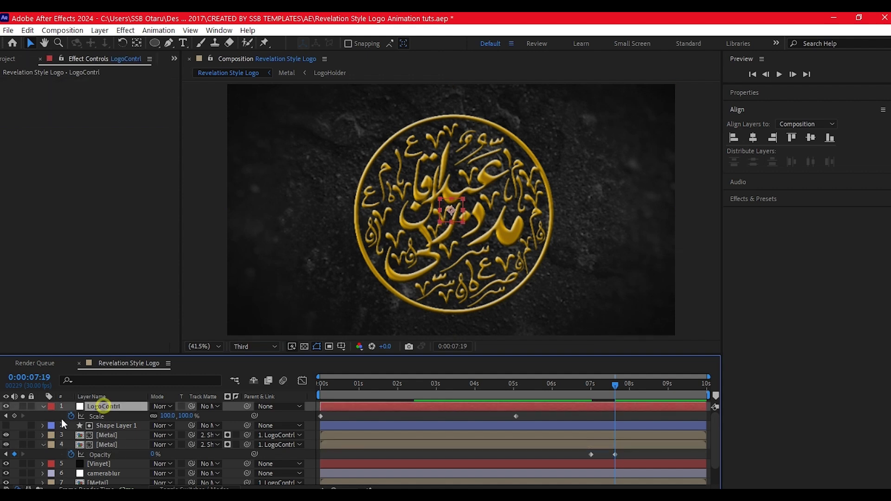
- Add a new adjustment layer and apply CC Light Rays to it
{"action": "right_click", "coordinate": [37, 414]}
{"action": "mouse_move", "coordinate": [74, 280]}
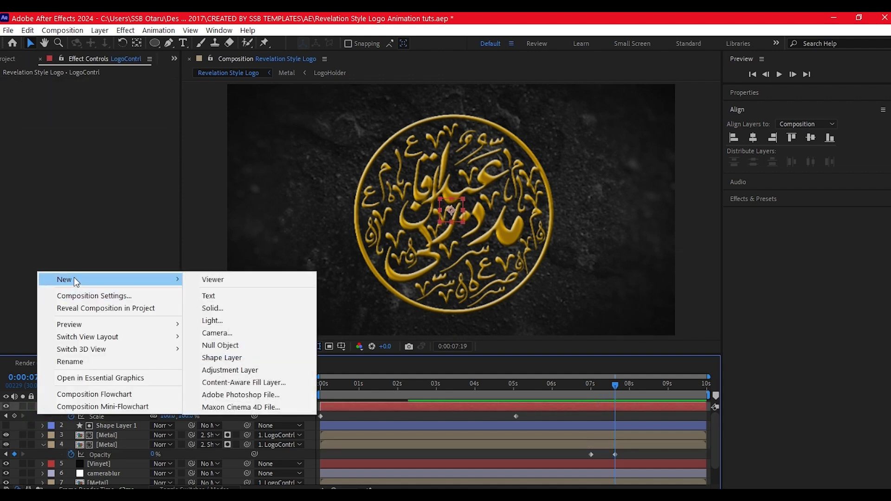
{"action": "left_click", "coordinate": [222, 370]}
{"action": "key", "text": "ctrl+space"}
{"action": "type", "text": "cc"}
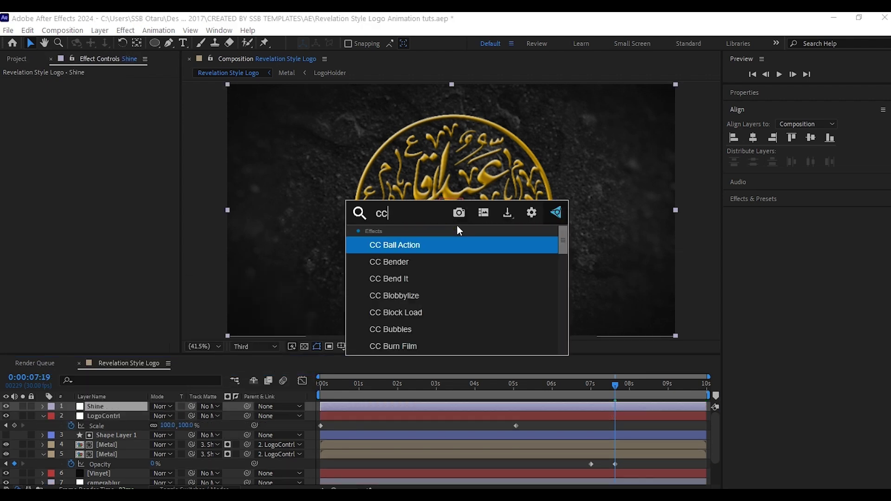
{"action": "type", "text": " light"}
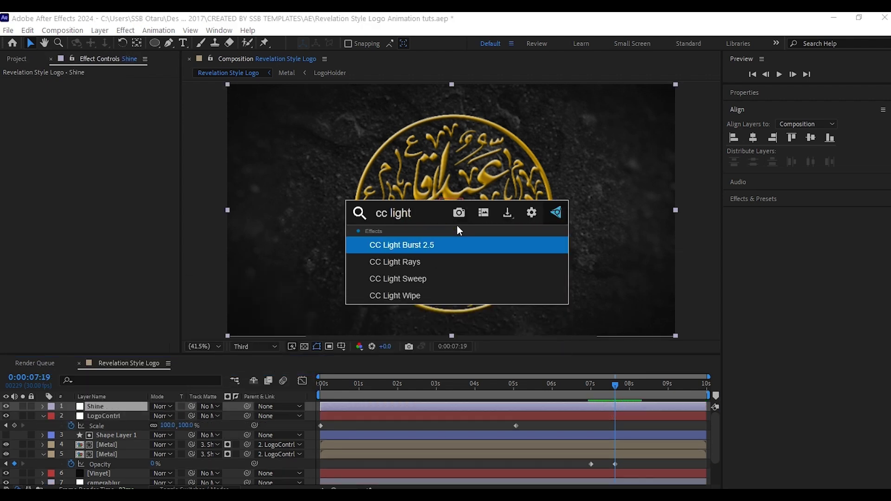
{"action": "left_click", "coordinate": [403, 263]}
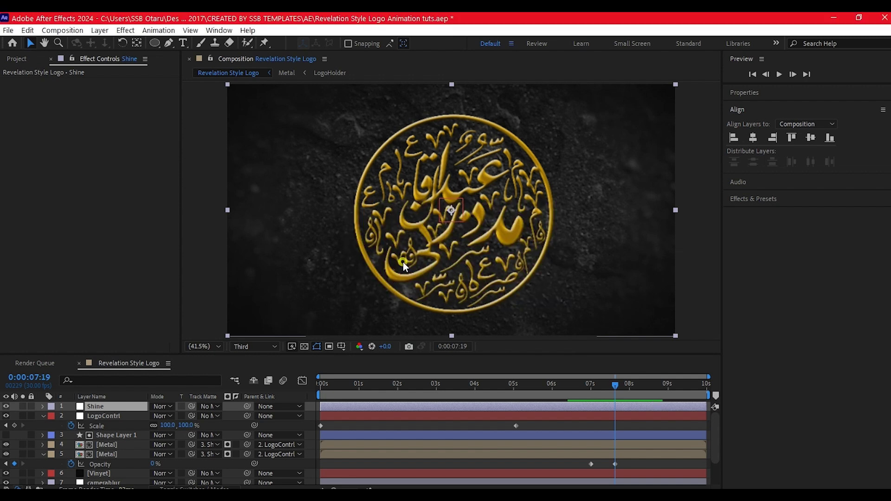
- Centre the light rays on the logo's middle and set Intensity to 200
{"action": "left_click", "coordinate": [106, 101]}
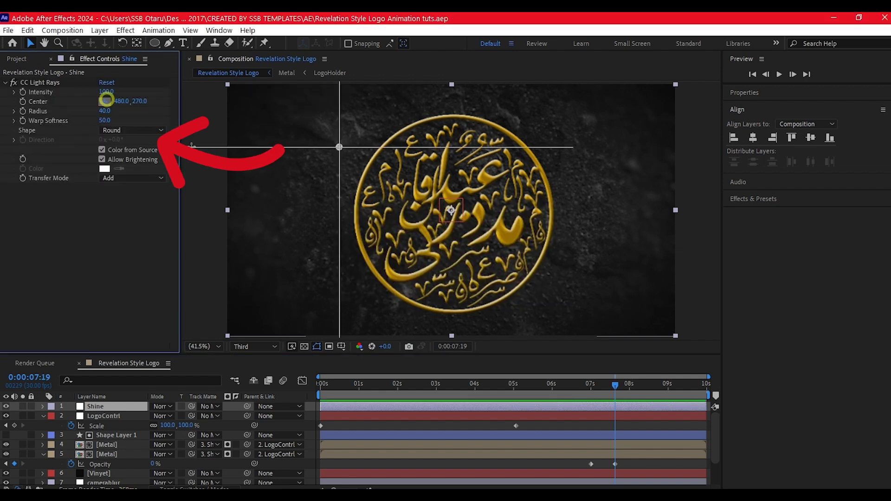
{"action": "left_click", "coordinate": [455, 196]}
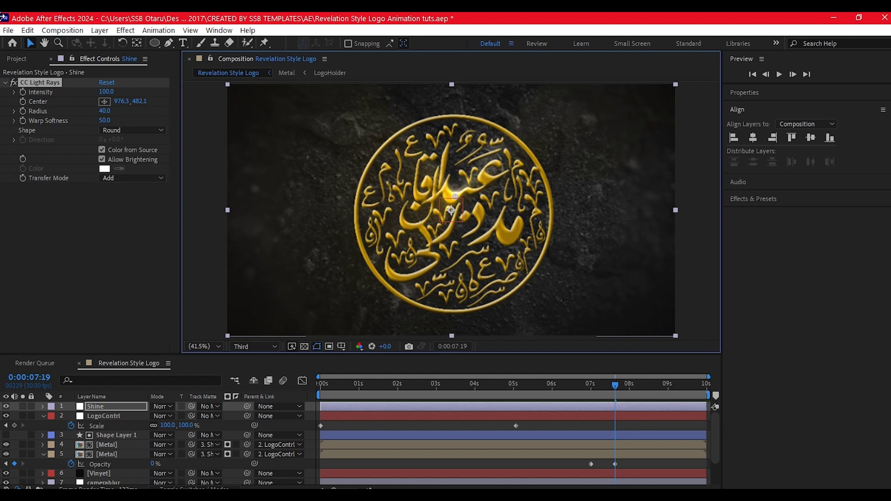
{"action": "left_click", "coordinate": [107, 91]}
{"action": "type", "text": "200"}
{"action": "key", "text": "Return"}
- Keyframe the light rays Center near the logo middle at the start and up-left at 1:15
{"action": "left_click", "coordinate": [329, 384]}
{"action": "left_click", "coordinate": [22, 101]}
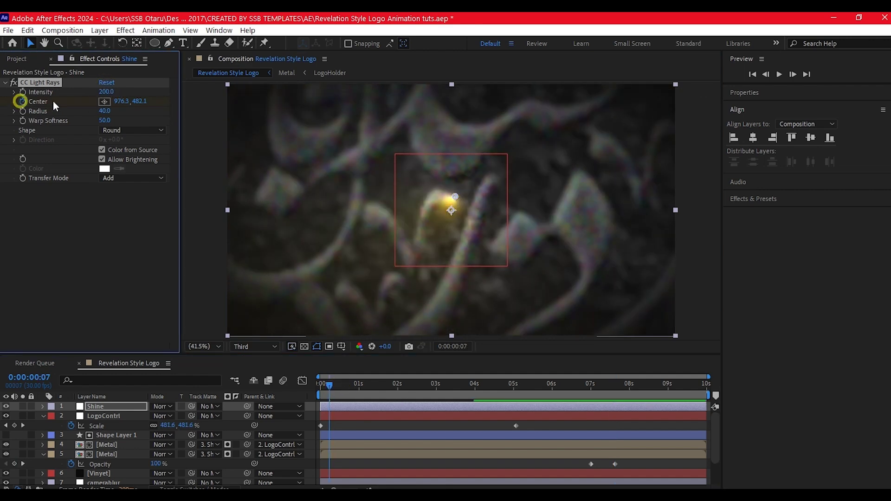
{"action": "left_click", "coordinate": [105, 101]}
{"action": "left_click", "coordinate": [449, 210]}
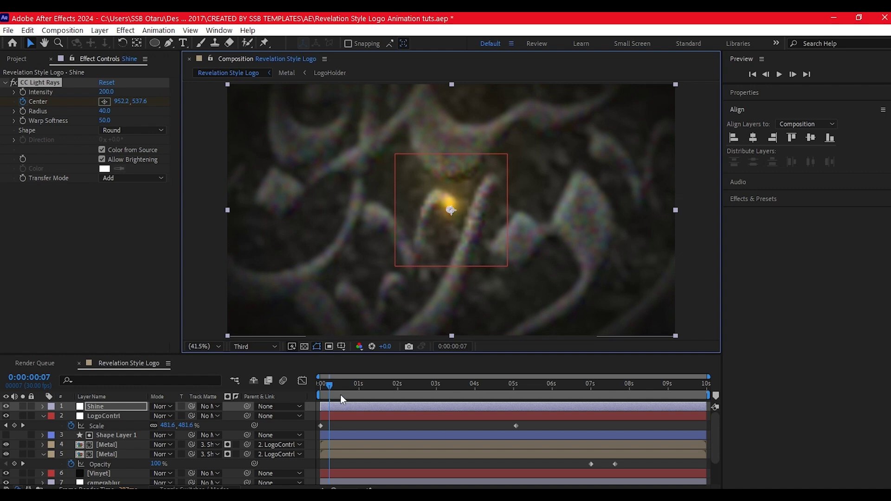
{"action": "left_click_drag", "start_coordinate": [330, 382], "coordinate": [416, 386]}
{"action": "left_click", "coordinate": [104, 101]}
{"action": "left_click", "coordinate": [434, 201]}
- Keyframe further light rays Center positions at 2:14 and 4:01, then preview toward 5 seconds
{"action": "left_click", "coordinate": [105, 102]}
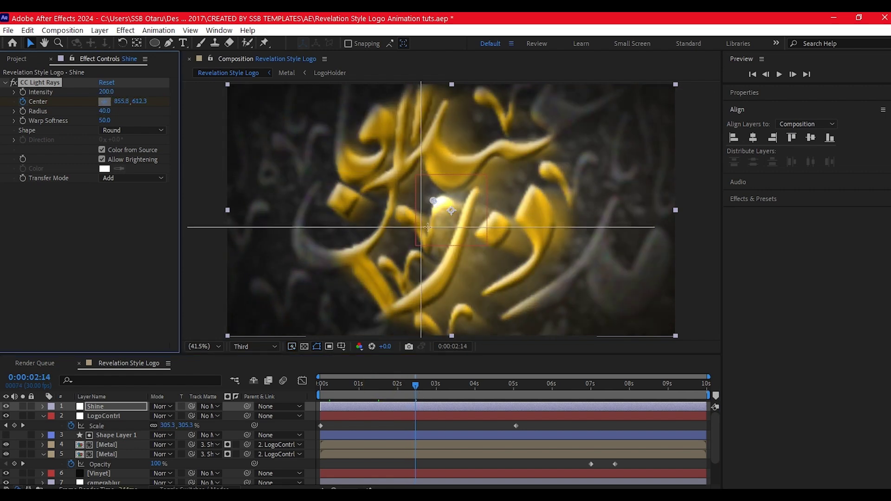
{"action": "left_click", "coordinate": [434, 229]}
{"action": "left_click_drag", "start_coordinate": [417, 385], "coordinate": [475, 386]}
{"action": "left_click", "coordinate": [105, 102]}
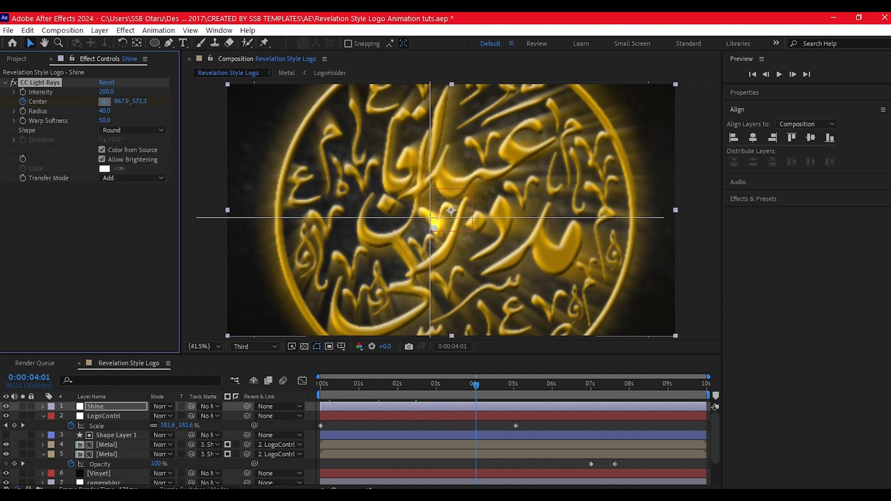
{"action": "left_click", "coordinate": [430, 217]}
{"action": "left_click_drag", "start_coordinate": [479, 385], "coordinate": [512, 384]}
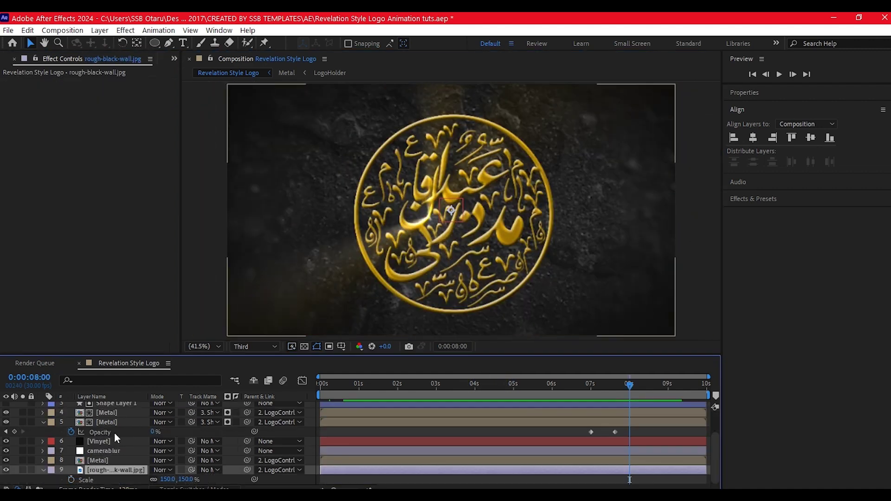
{"action": "key", "text": "ctrl+d"}
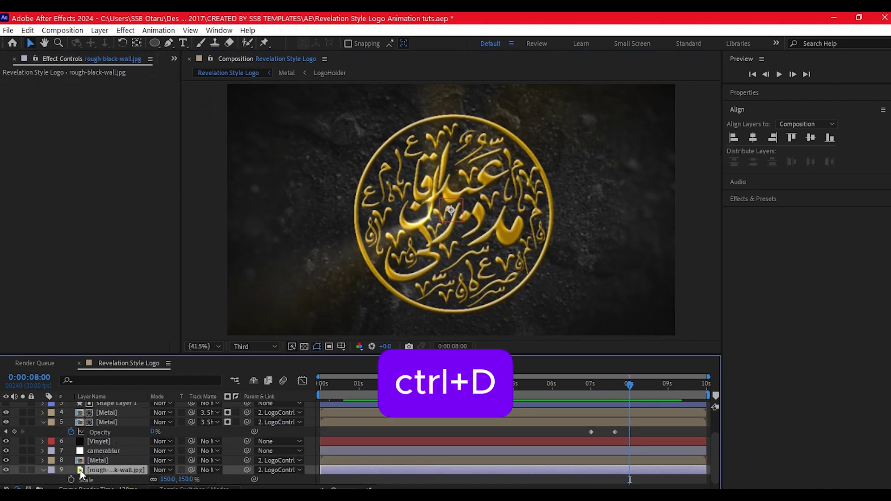
- Duplicate rough-black-wall.jpg, raise the copy's Exposure to 2.21, and draw a circular mask on its left
{"action": "key", "text": "ctrl+d"}
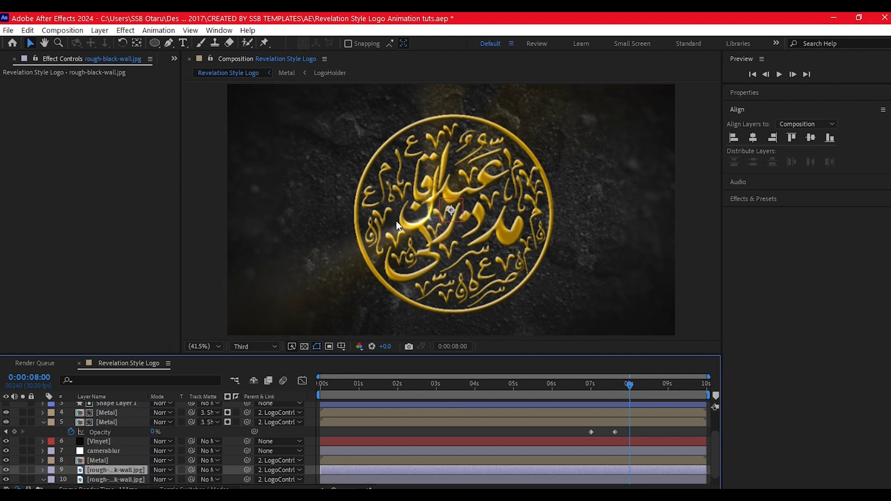
{"action": "key", "text": "ctrl+space"}
{"action": "type", "text": "exposure"}
{"action": "left_click", "coordinate": [337, 240]}
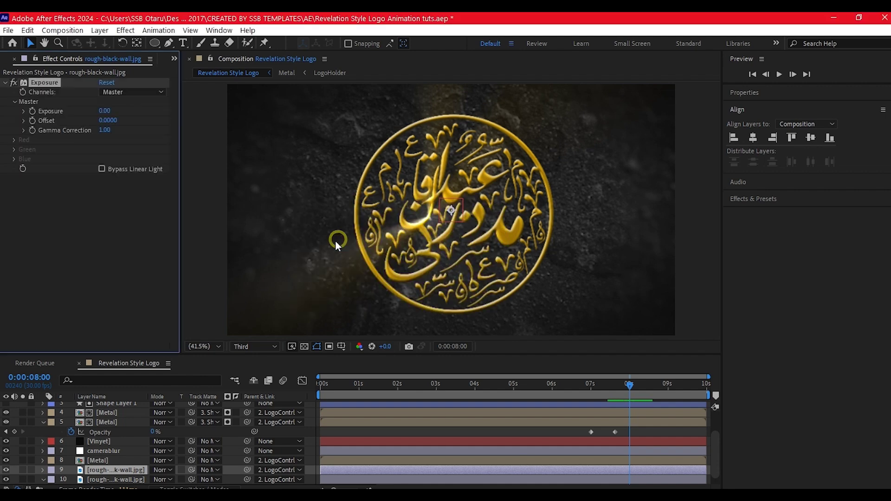
{"action": "left_click_drag", "start_coordinate": [103, 113], "coordinate": [167, 108]}
{"action": "key", "text": "q"}
{"action": "left_click_drag", "start_coordinate": [300, 170], "coordinate": [351, 229]}
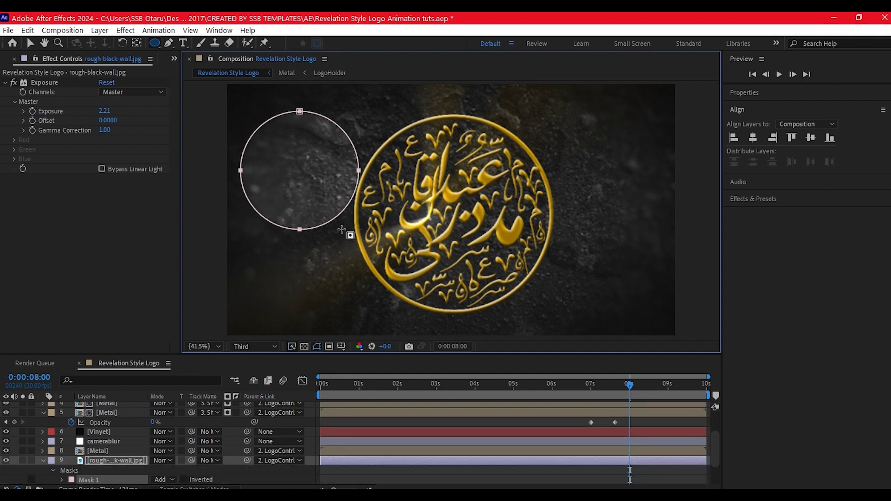
- Feather the wall copy's circular mask by 147 px and keyframe its path moving right by 9:06
{"action": "key", "text": "v"}
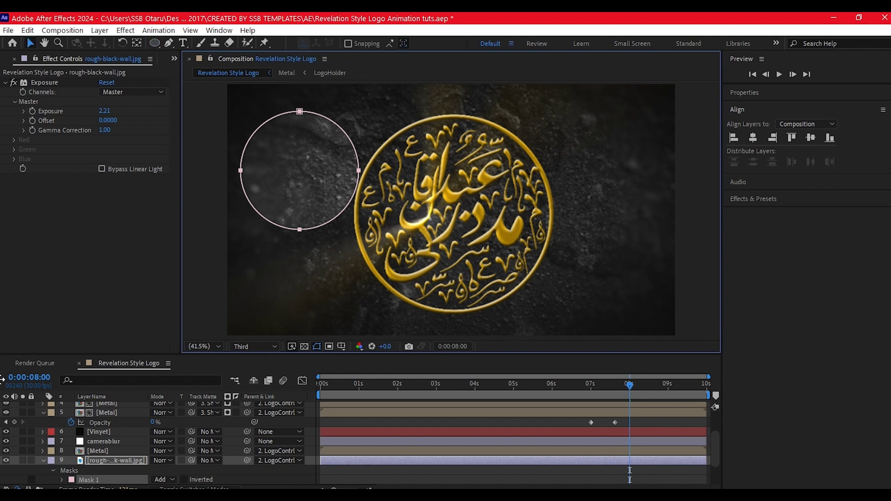
{"action": "key", "text": "f"}
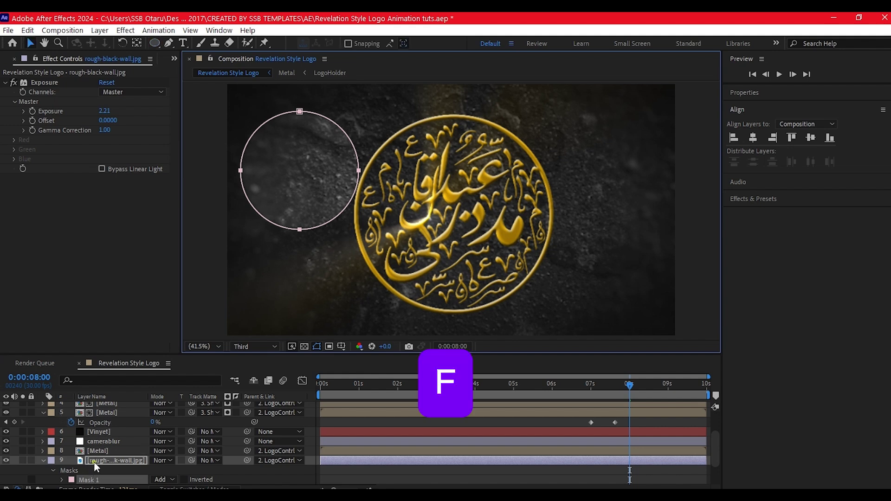
{"action": "left_click", "coordinate": [94, 461]}
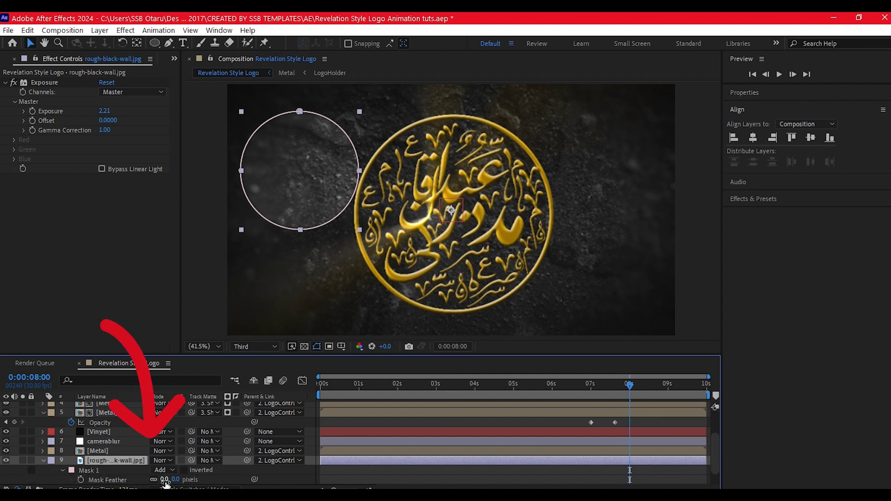
{"action": "left_click_drag", "start_coordinate": [164, 480], "coordinate": [242, 478]}
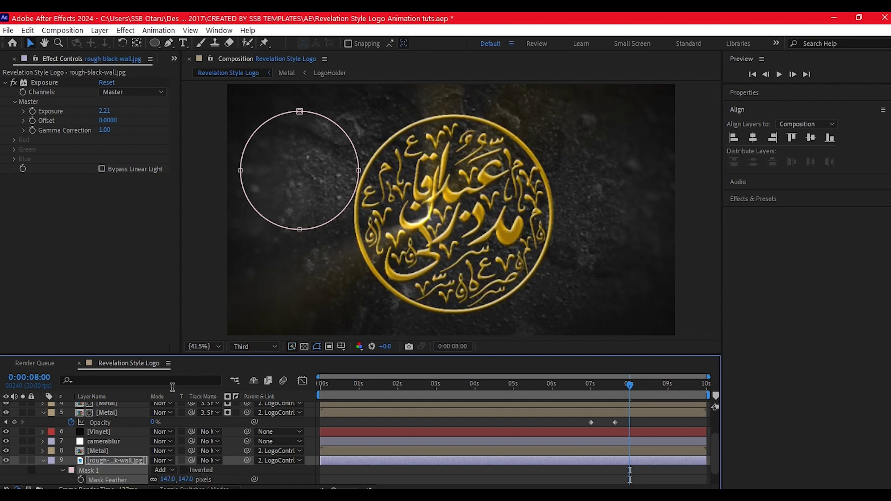
{"action": "key", "text": "m"}
{"action": "key", "text": "m"}
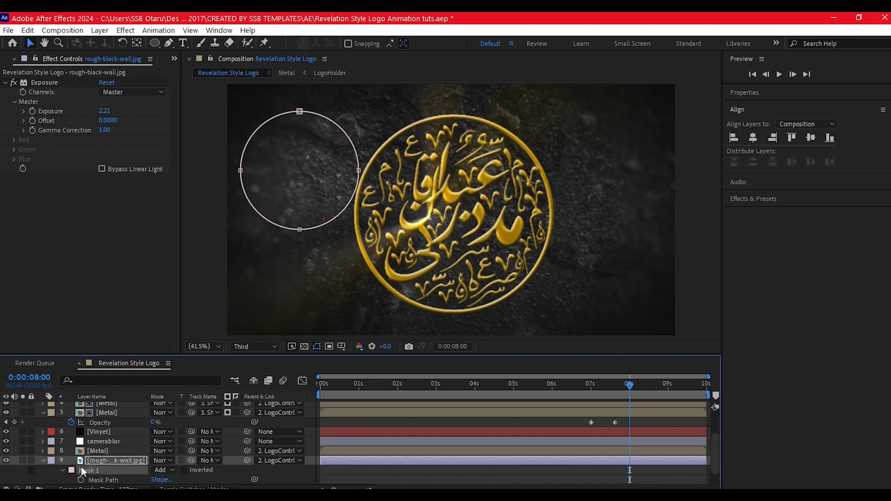
{"action": "scroll", "coordinate": [83, 472], "scroll_direction": "down", "scroll_amount": 2}
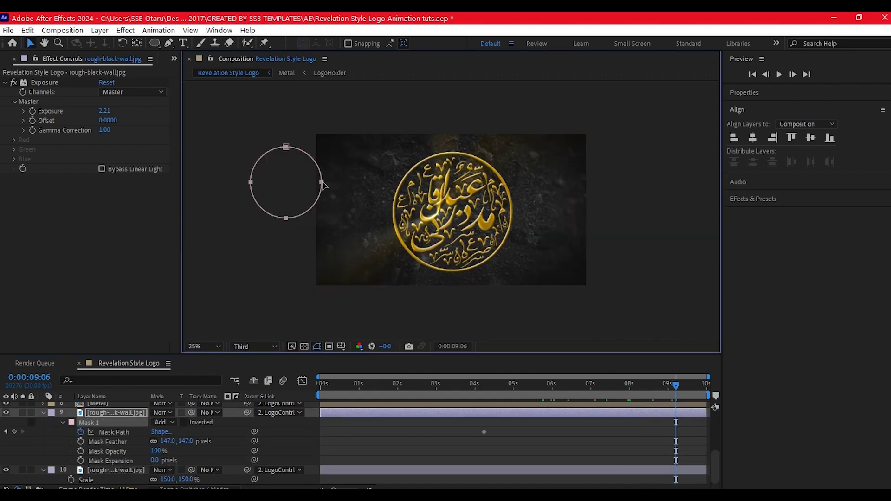
{"action": "left_click_drag", "start_coordinate": [324, 185], "coordinate": [653, 216]}
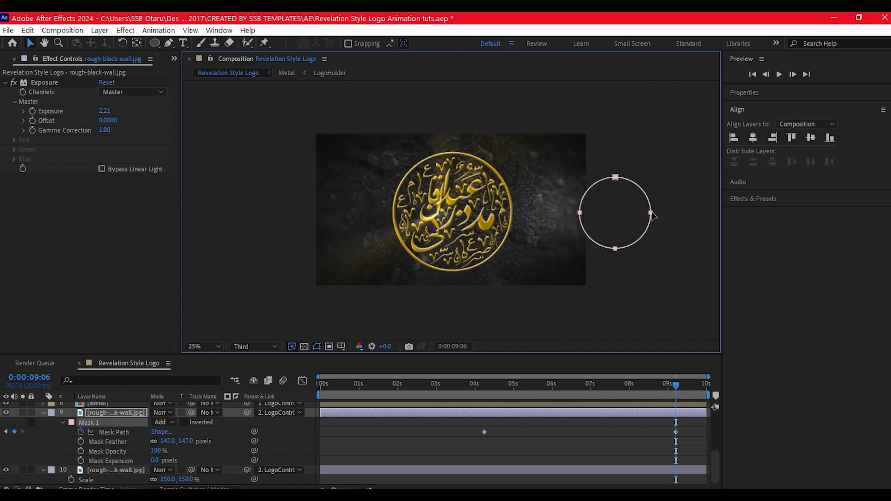